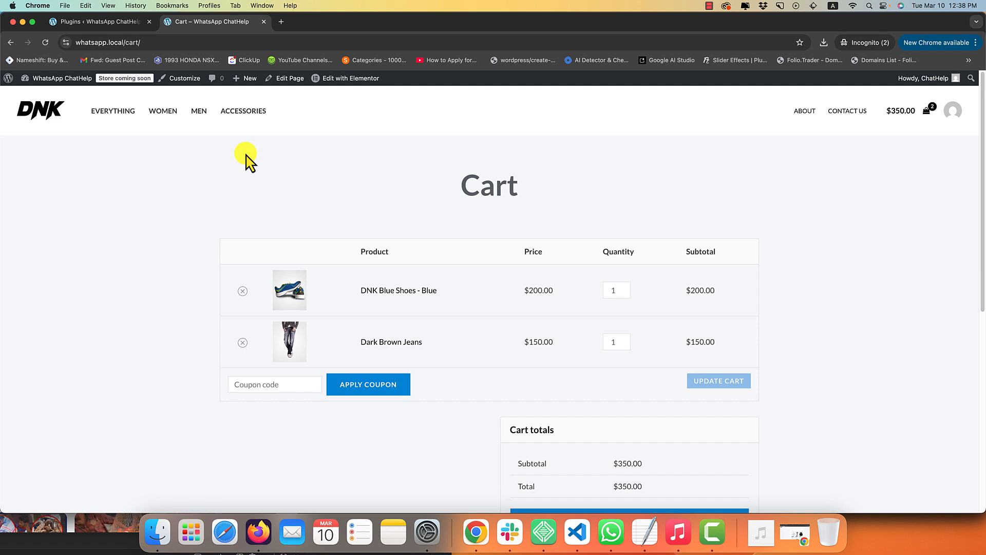
- Open the Cart Page section of the ChatHelp plugin's WooCommerce settings in the WordPress admin
{"action": "scroll", "coordinate": [229, 185], "scroll_direction": "down", "scroll_amount": 3}
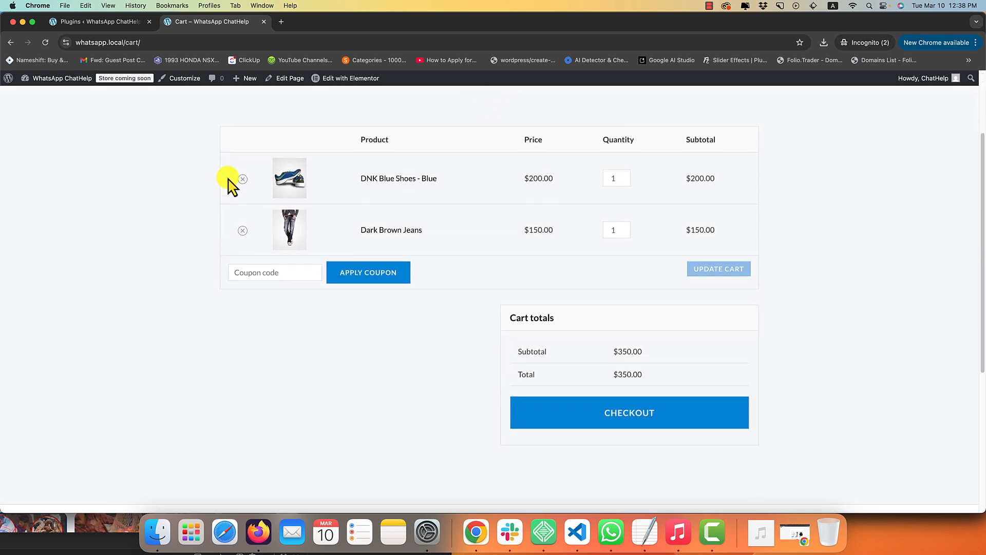
{"action": "scroll", "coordinate": [221, 186], "scroll_direction": "up", "scroll_amount": 3}
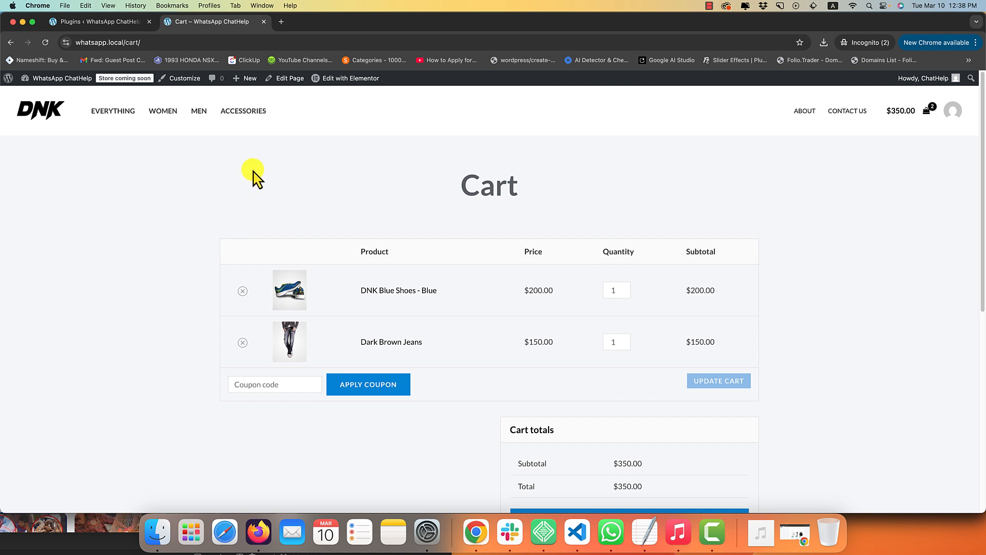
{"action": "left_click", "coordinate": [112, 24]}
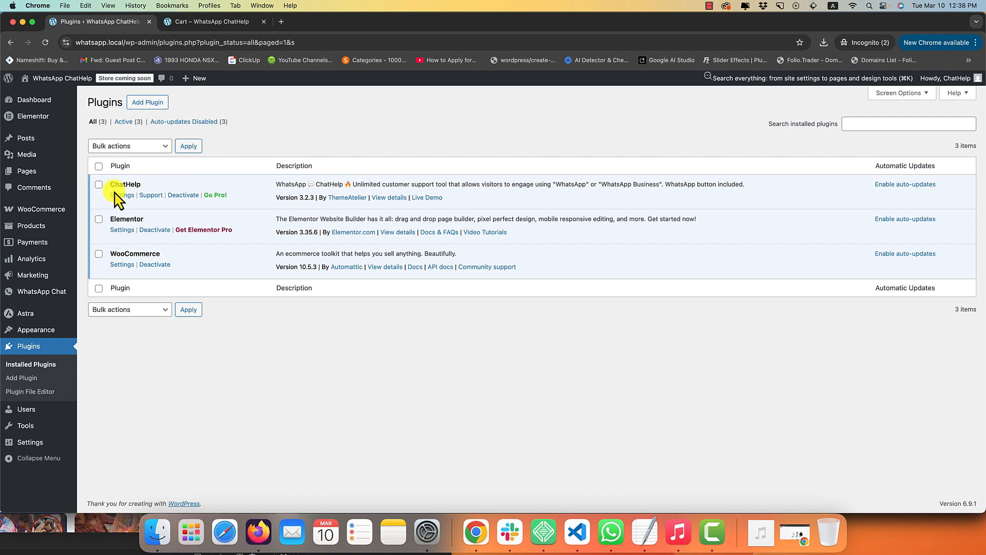
{"action": "left_click", "coordinate": [98, 114]}
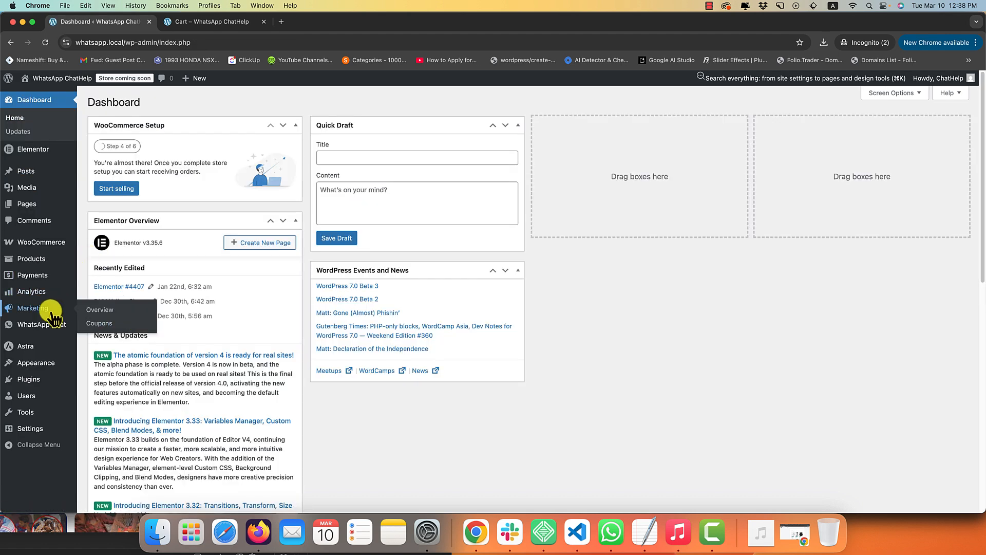
{"action": "mouse_move", "coordinate": [51, 324]}
{"action": "left_click", "coordinate": [131, 354]}
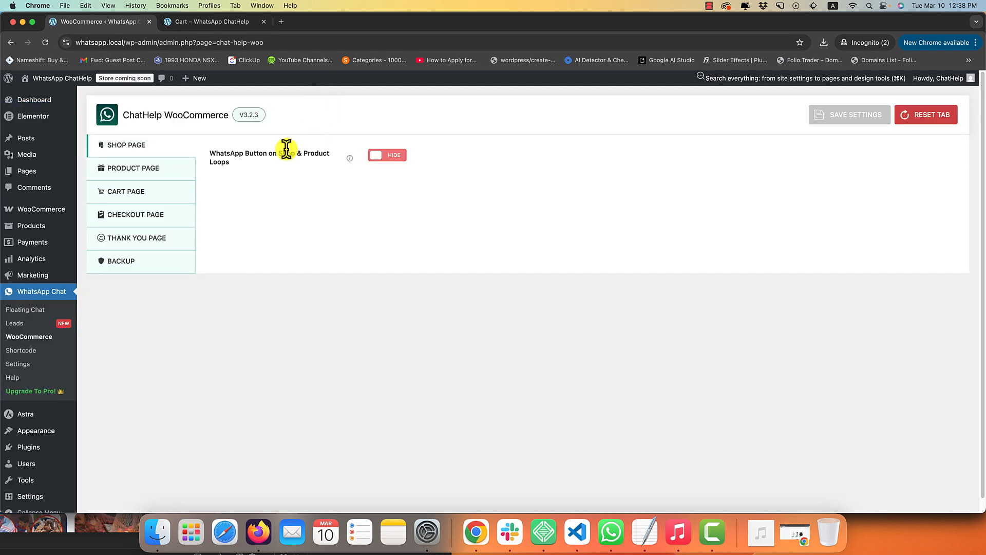
{"action": "left_click", "coordinate": [150, 197]}
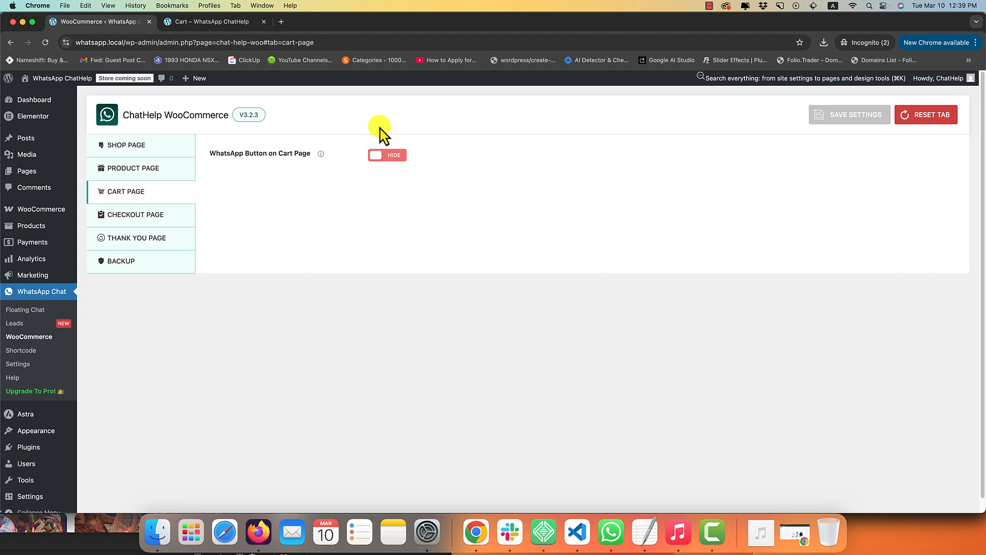
- Open the live demo for the cart page button option and set WhatsApp Button on Cart Page to Show
{"action": "mouse_move", "coordinate": [317, 154]}
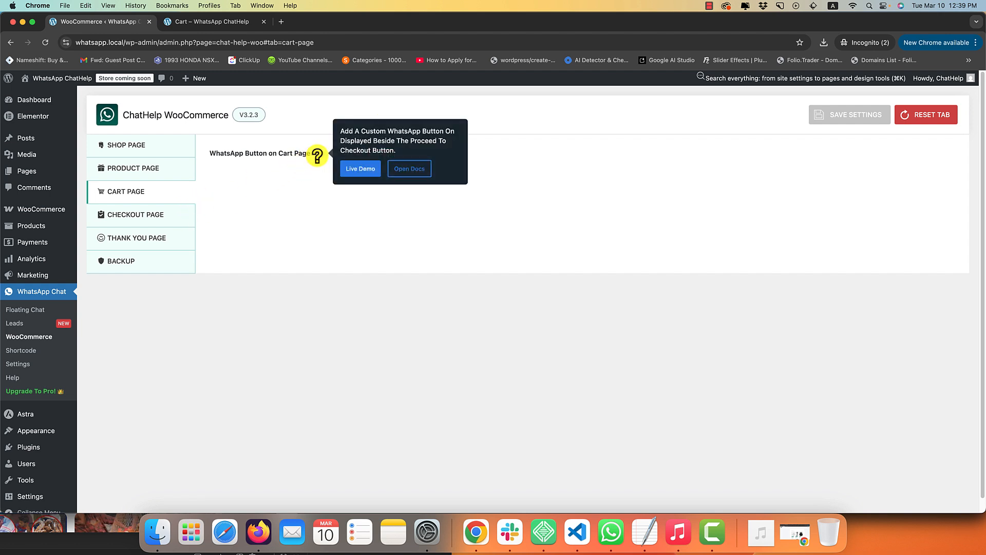
{"action": "left_click", "coordinate": [354, 169]}
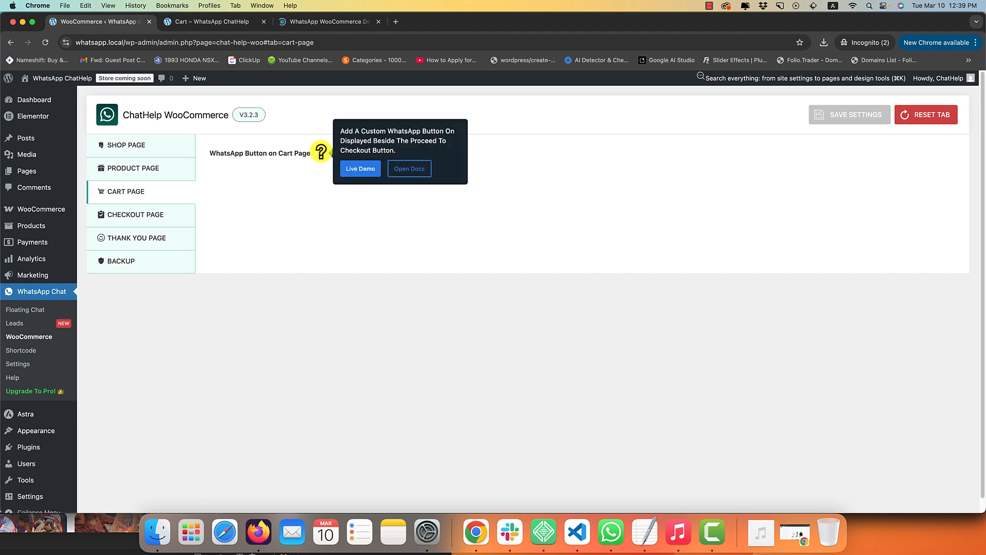
{"action": "left_click", "coordinate": [393, 155]}
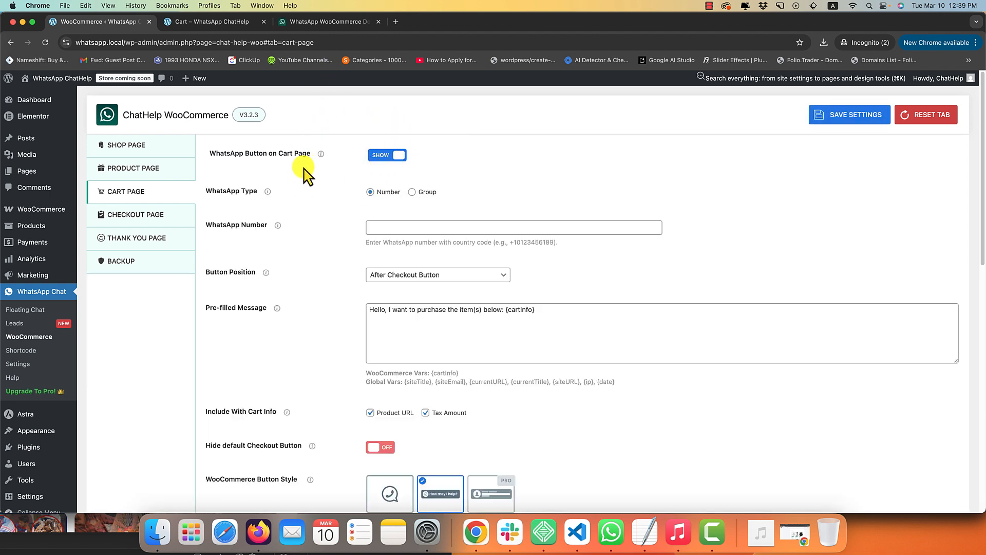
{"action": "scroll", "coordinate": [336, 275], "scroll_direction": "down", "scroll_amount": 5}
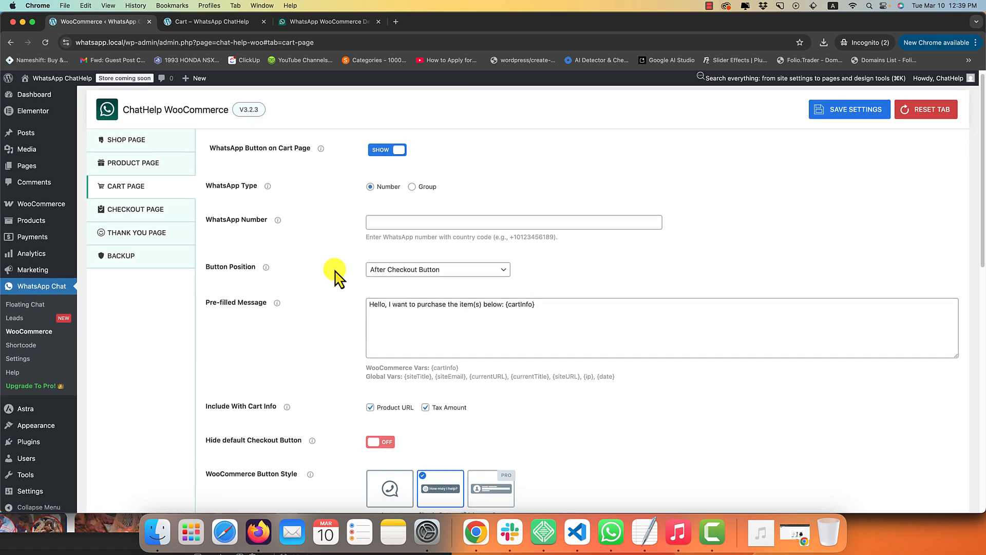
{"action": "scroll", "coordinate": [337, 274], "scroll_direction": "down", "scroll_amount": 7}
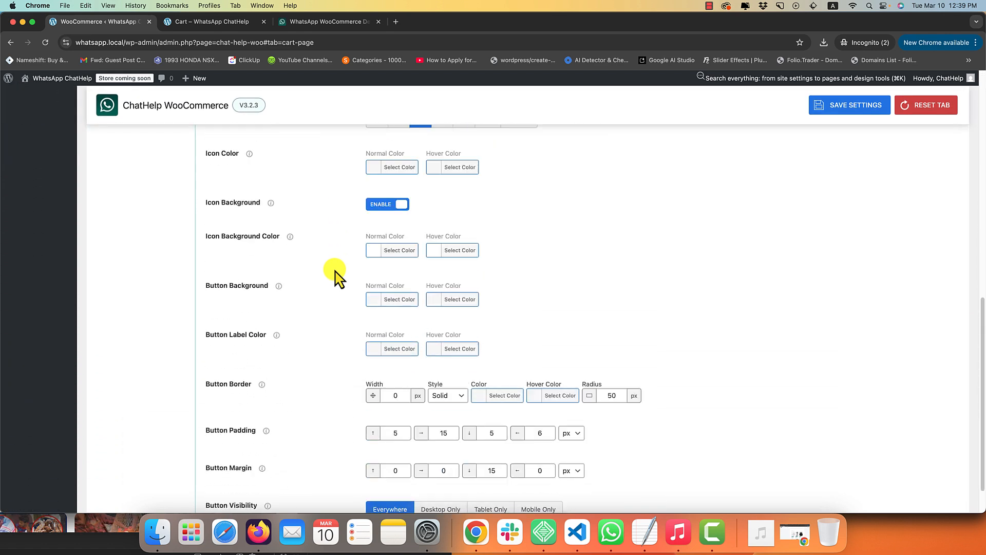
{"action": "scroll", "coordinate": [336, 275], "scroll_direction": "up", "scroll_amount": 12}
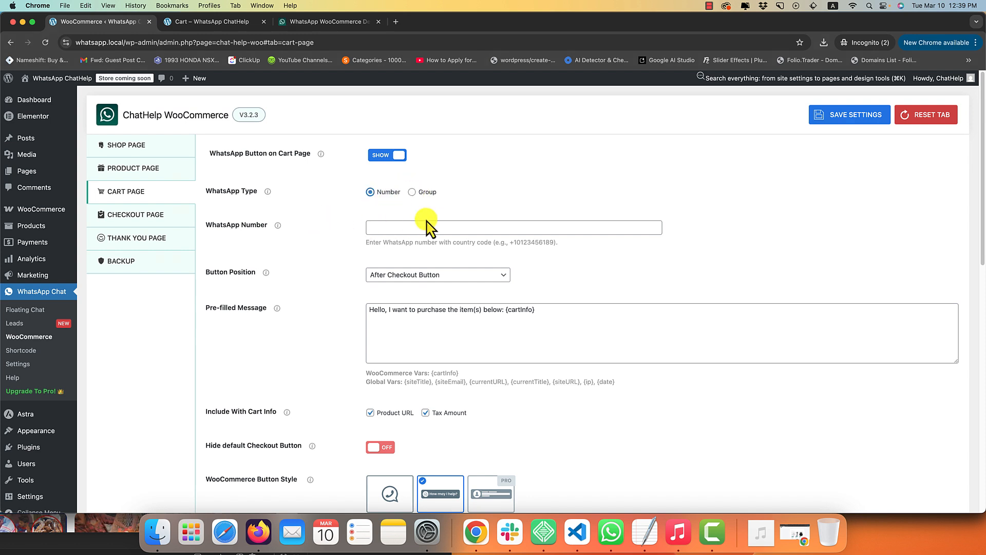
- Try the WhatsApp chat button on the demo Round Pendant Lamp page and return to the cart page settings
{"action": "left_click", "coordinate": [324, 23]}
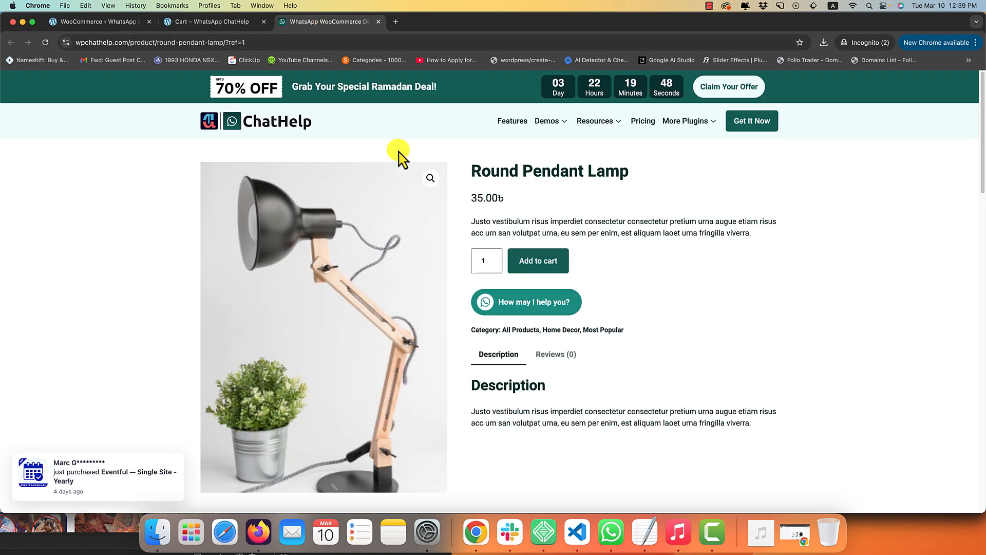
{"action": "left_click", "coordinate": [534, 297]}
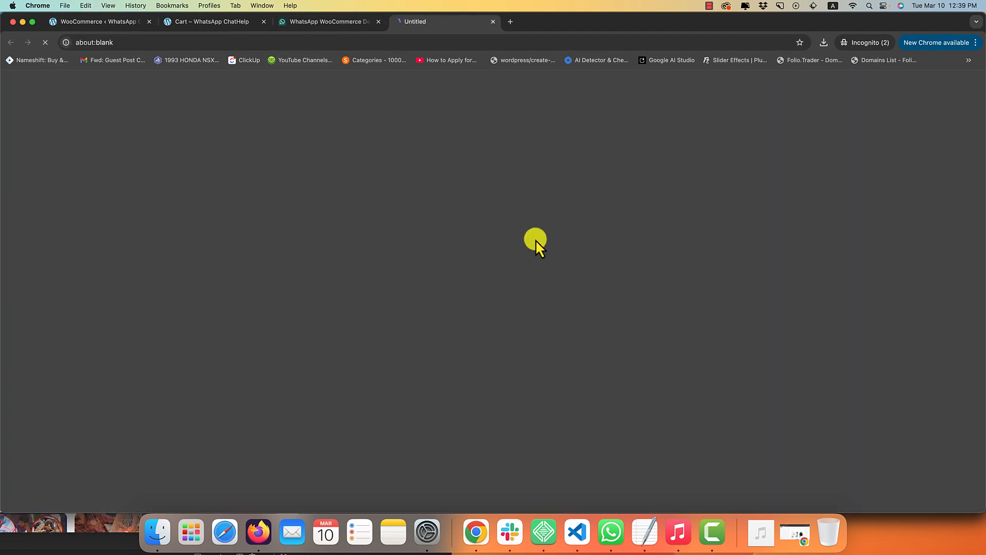
{"action": "middle_click", "coordinate": [430, 26]}
{"action": "left_click", "coordinate": [95, 20]}
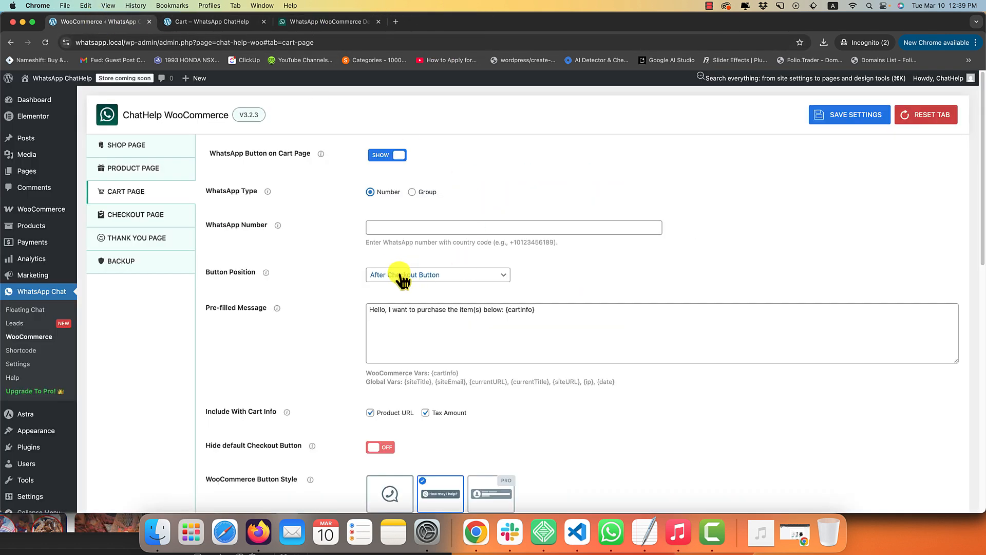
- Set the WhatsApp Type to Number, enter the store's WhatsApp number, and save the settings
{"action": "left_click", "coordinate": [417, 193]}
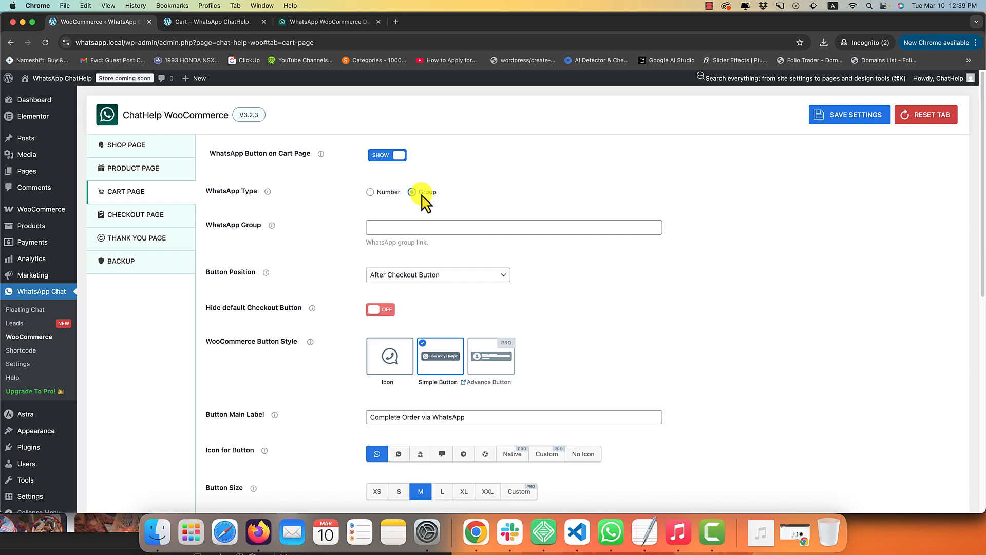
{"action": "left_click", "coordinate": [370, 192]}
{"action": "left_click", "coordinate": [402, 226]}
{"action": "key", "text": "super+v"}
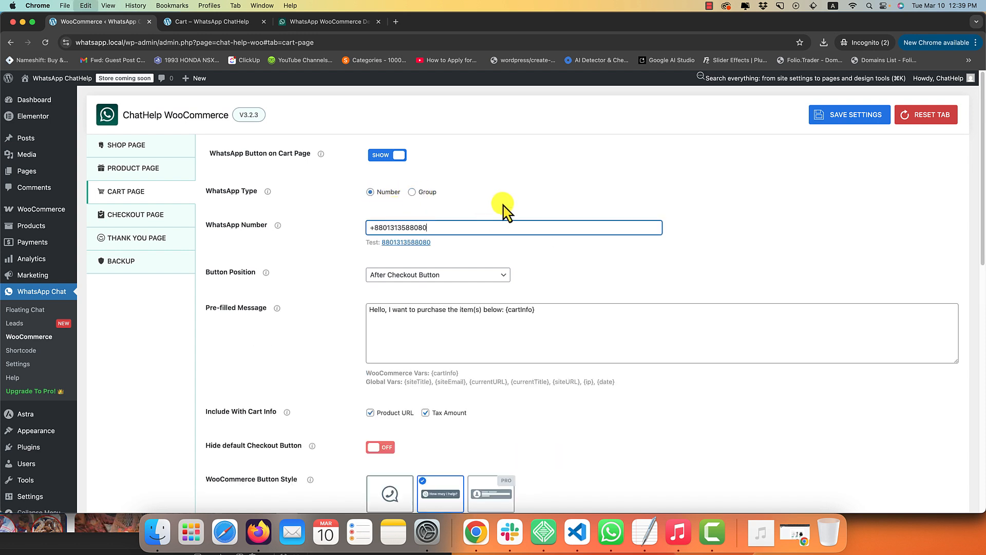
{"action": "key", "text": "super+s"}
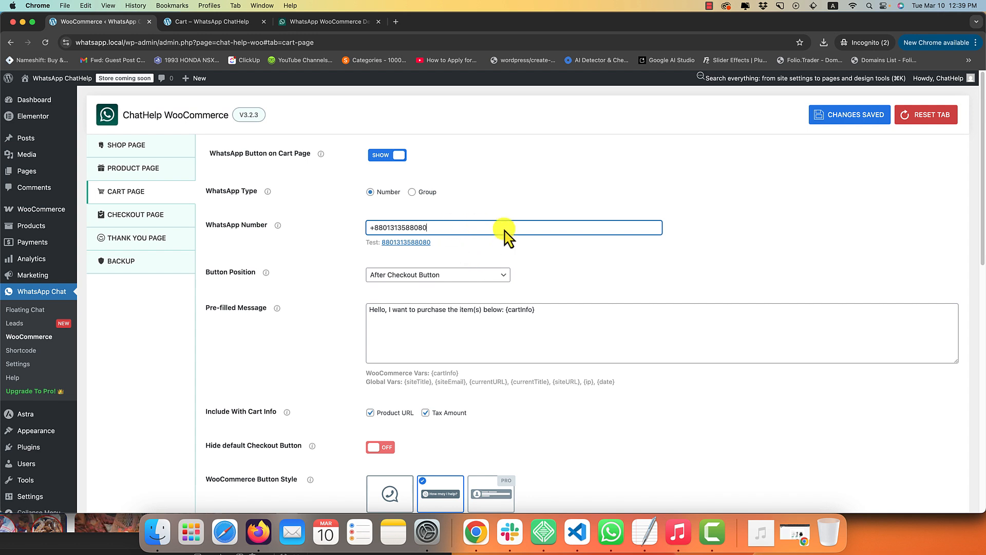
{"action": "left_click", "coordinate": [828, 116]}
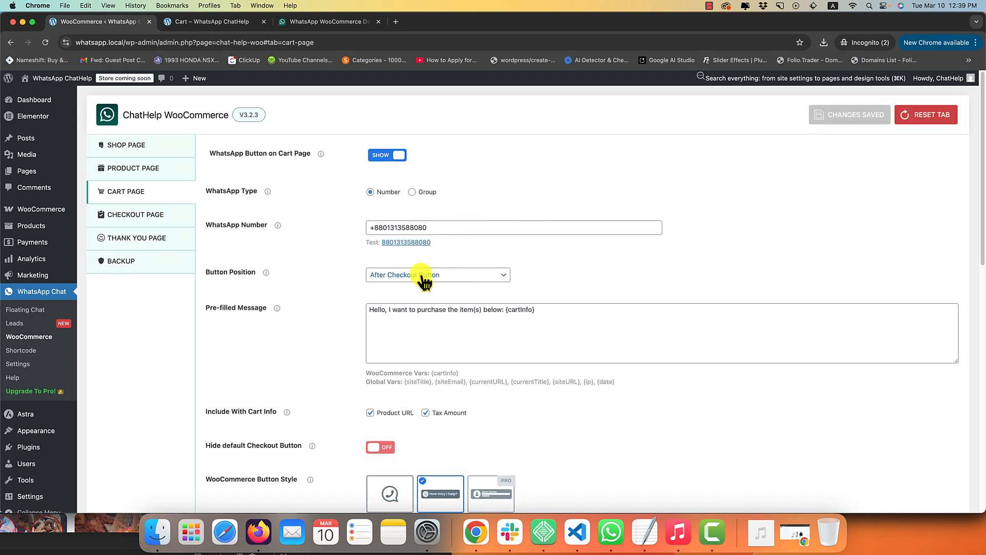
- Test the WhatsApp number's link and check the WhatsApp button on the reloaded store cart page
{"action": "left_click", "coordinate": [396, 243]}
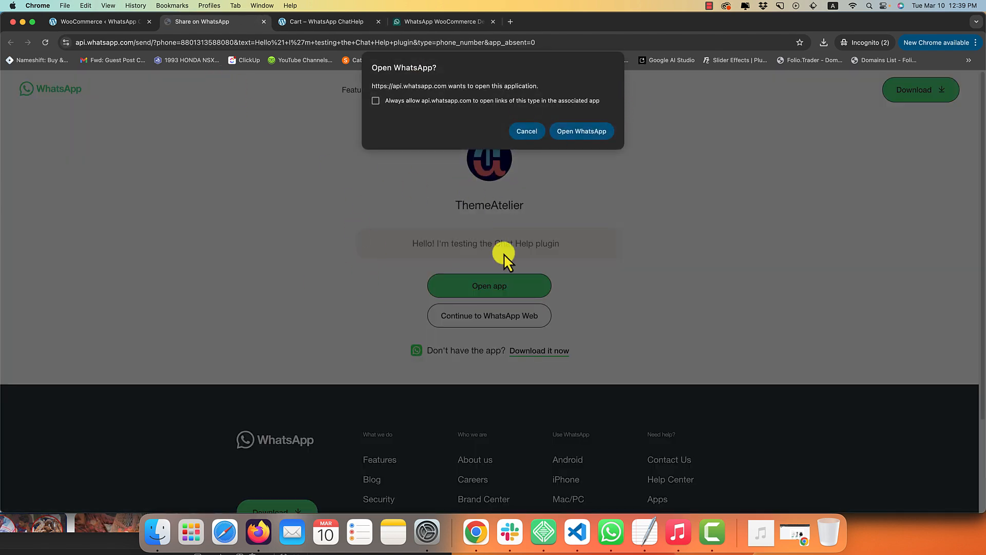
{"action": "left_click", "coordinate": [263, 21]}
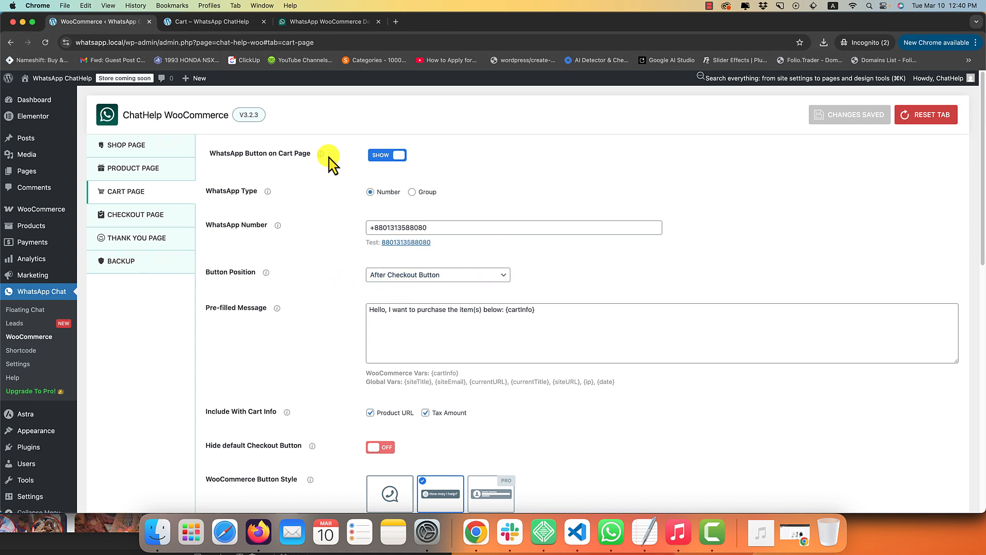
{"action": "left_click", "coordinate": [224, 22]}
{"action": "right_click", "coordinate": [288, 198]}
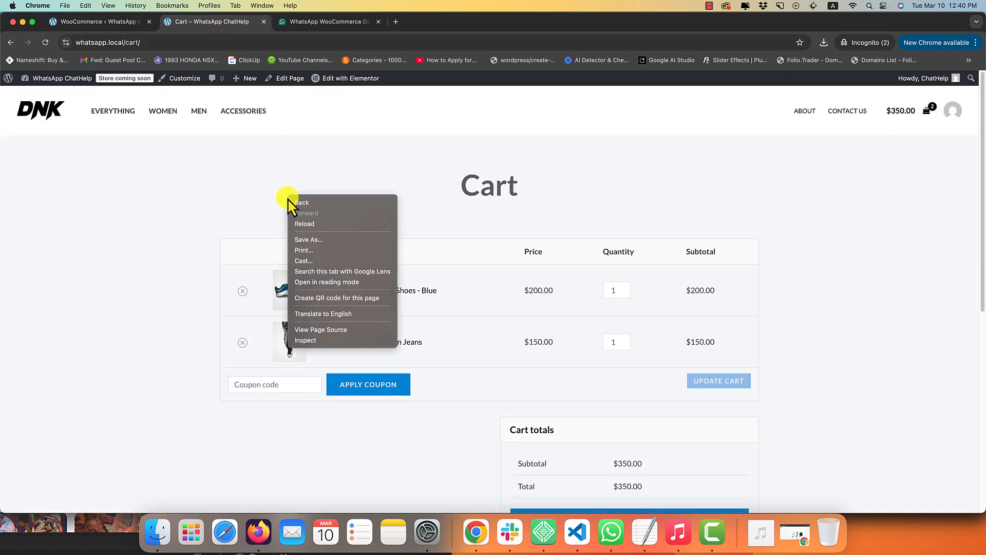
{"action": "left_click", "coordinate": [303, 223]}
{"action": "scroll", "coordinate": [157, 216], "scroll_direction": "down", "scroll_amount": 4}
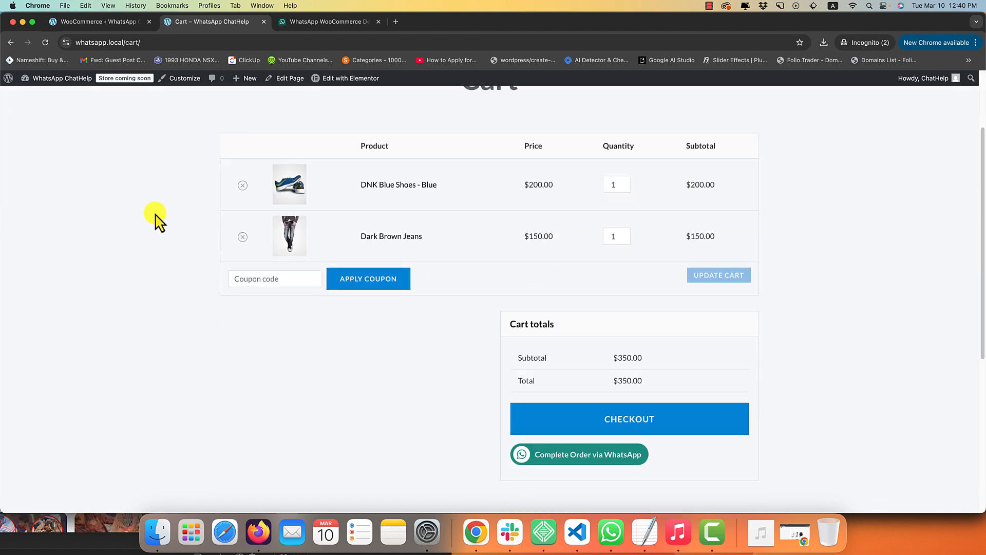
- Set the Button Position to Before Checkout Button in the cart page settings and save
{"action": "left_click", "coordinate": [110, 22]}
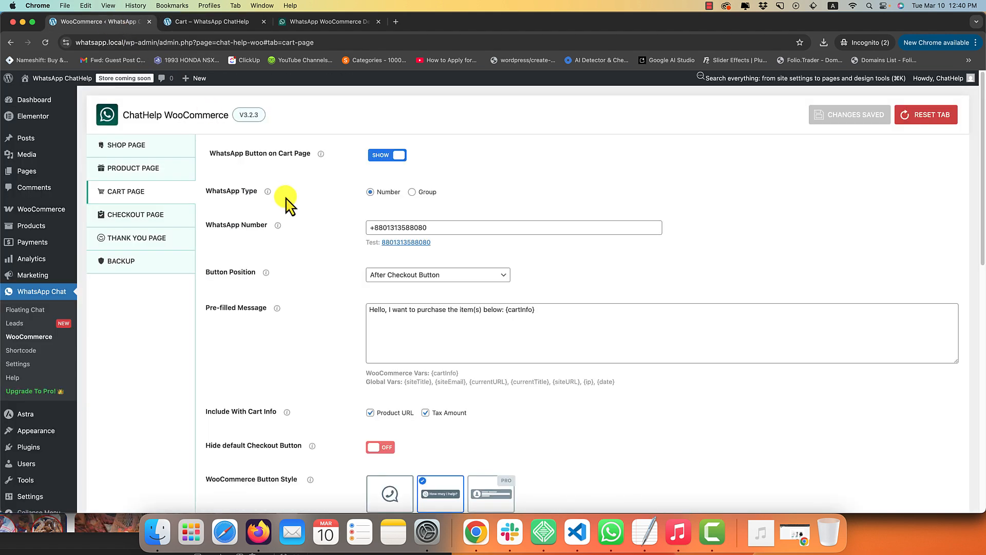
{"action": "left_click", "coordinate": [402, 275]}
{"action": "left_click", "coordinate": [403, 287]}
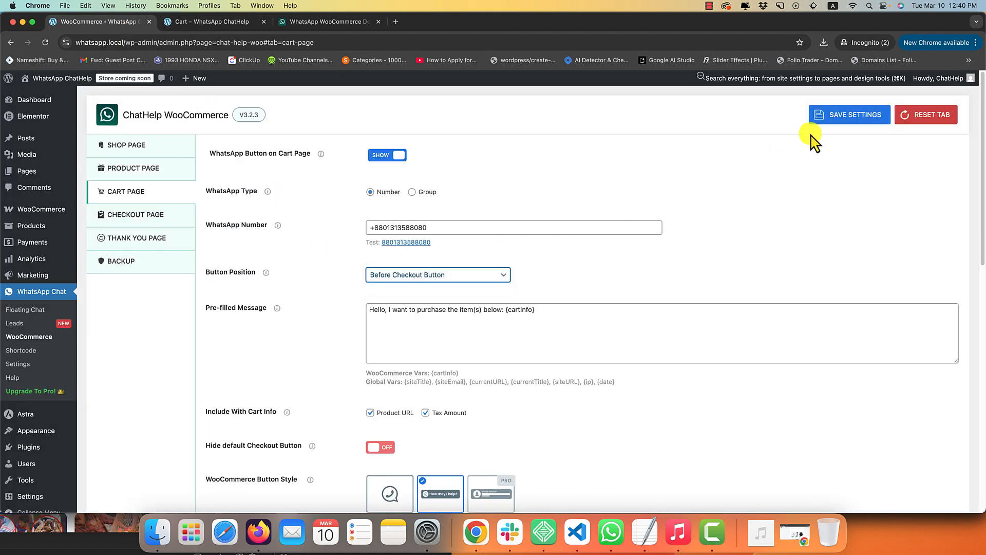
{"action": "left_click", "coordinate": [824, 115]}
- Reload the store's cart page and check where the WhatsApp button sits relative to the Checkout button
{"action": "left_click", "coordinate": [177, 20]}
{"action": "right_click", "coordinate": [207, 161]}
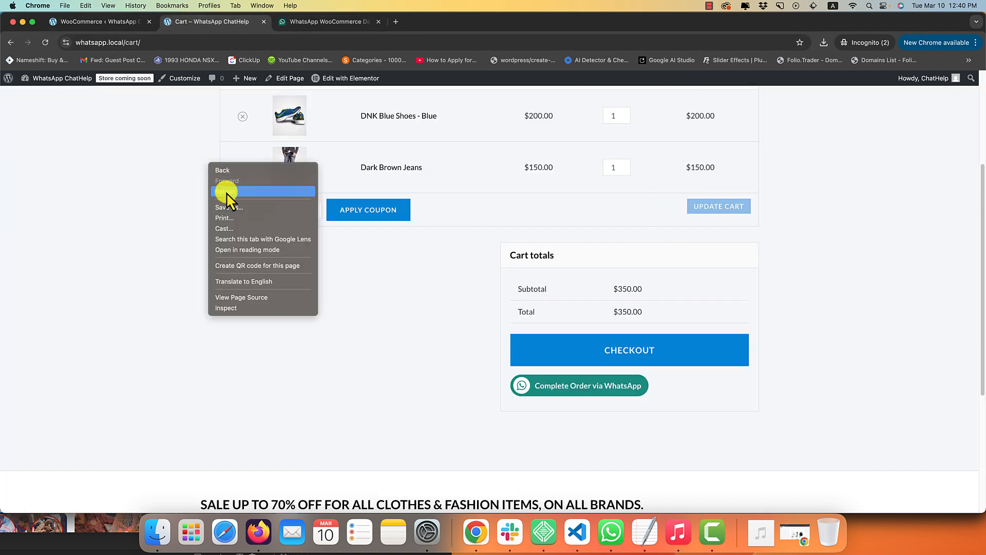
{"action": "left_click", "coordinate": [224, 192]}
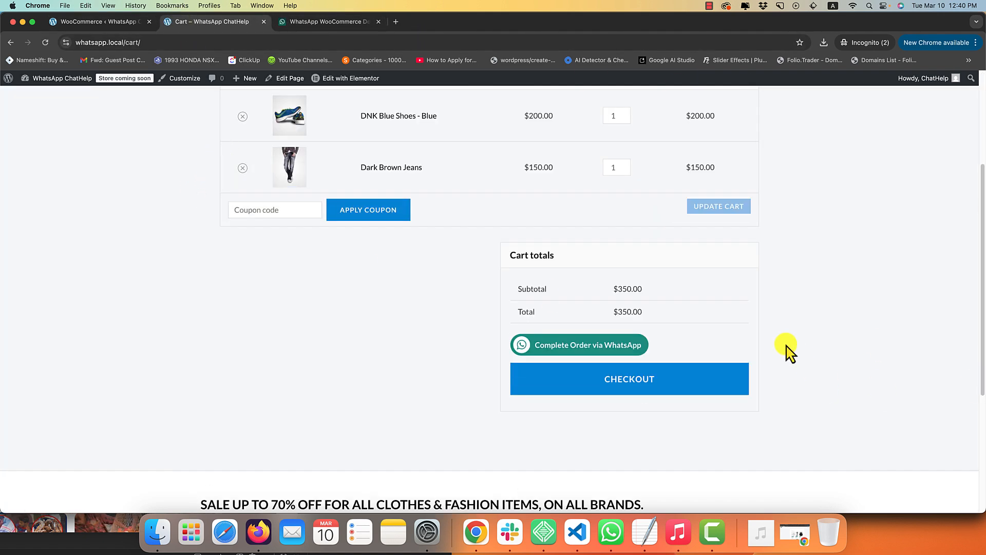
- Review the Pre-filled Message text in the cart page settings alongside the store's cart page
{"action": "left_click", "coordinate": [98, 21]}
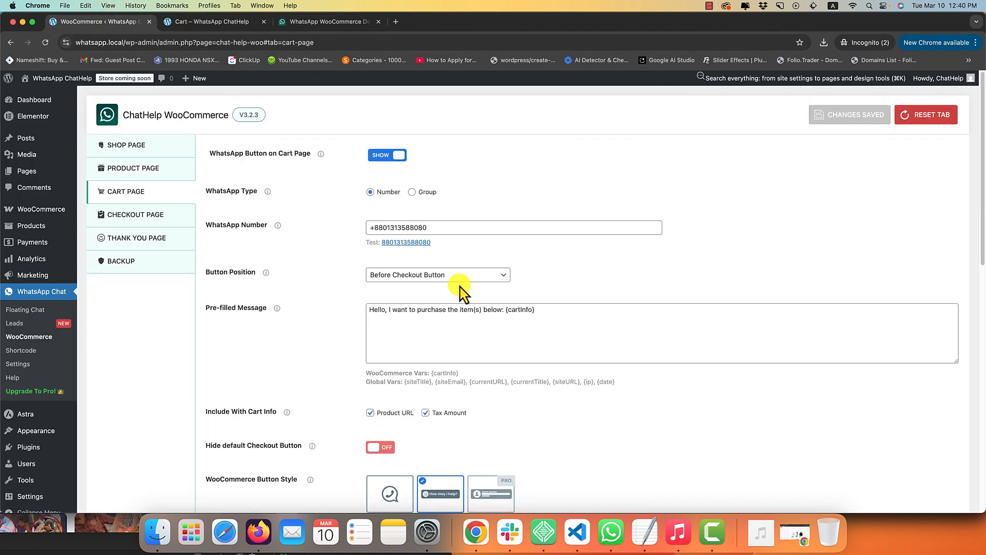
{"action": "left_click", "coordinate": [399, 315]}
{"action": "left_click_drag", "start_coordinate": [537, 310], "coordinate": [323, 319]}
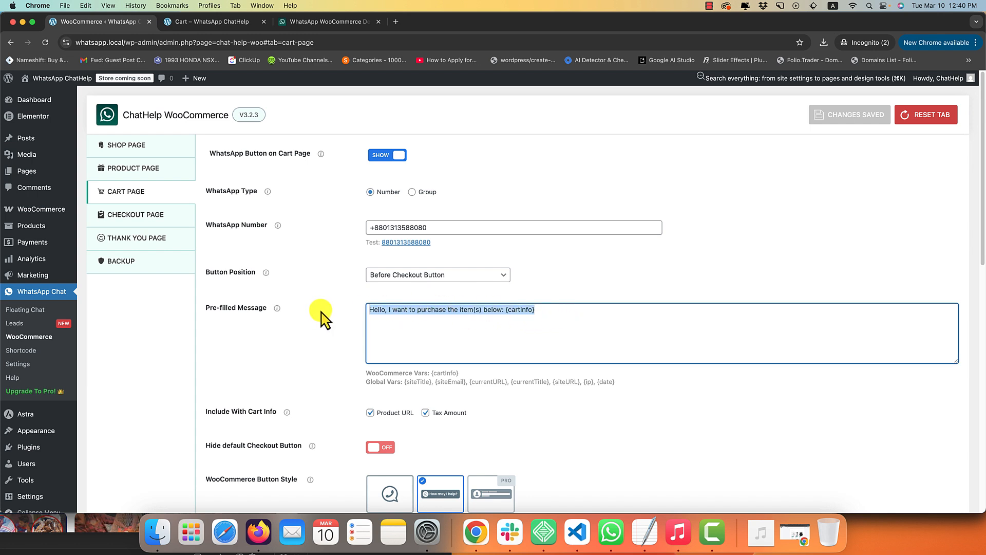
{"action": "left_click", "coordinate": [218, 21]}
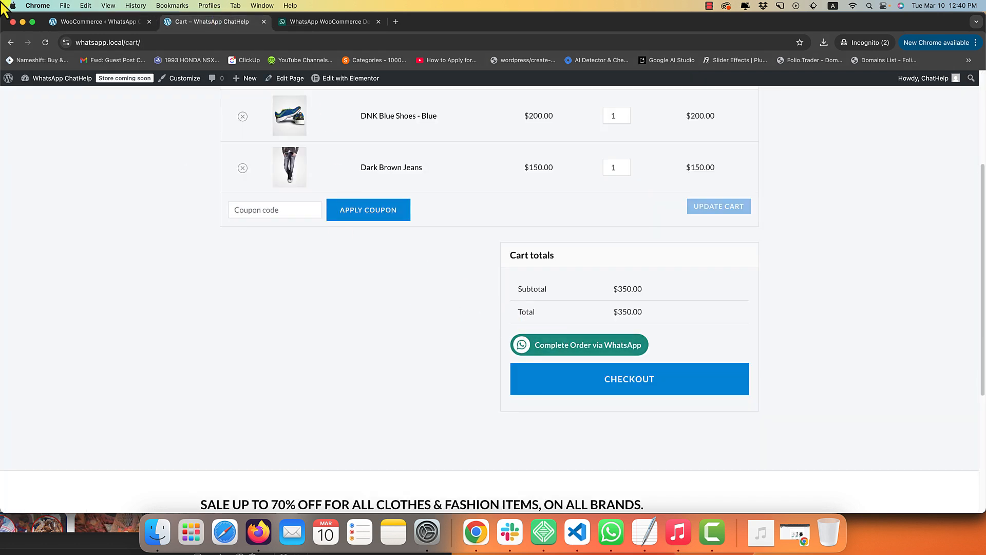
{"action": "left_click", "coordinate": [98, 22]}
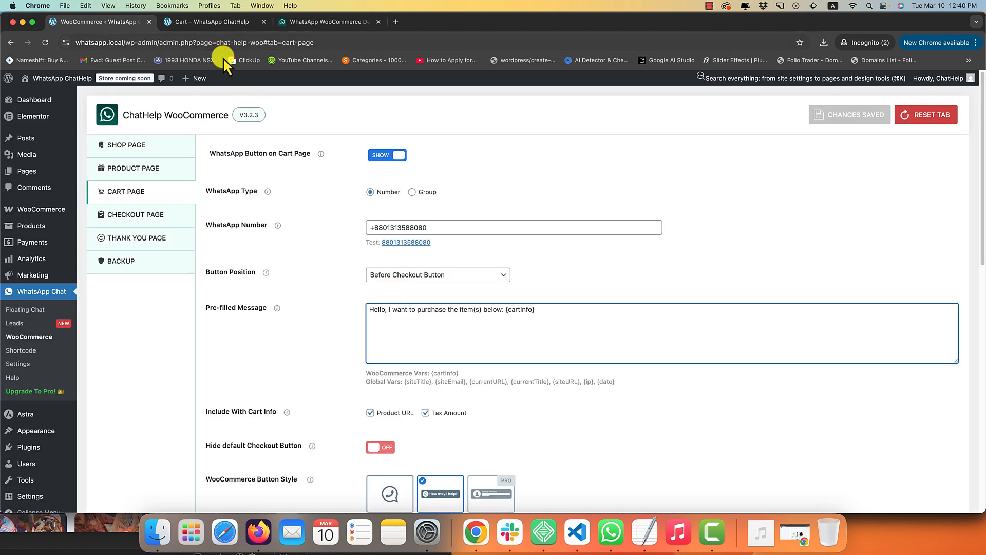
- Complete the cart order via WhatsApp, opening the WhatsApp app and sending the pre-filled order message
{"action": "left_click", "coordinate": [165, 19]}
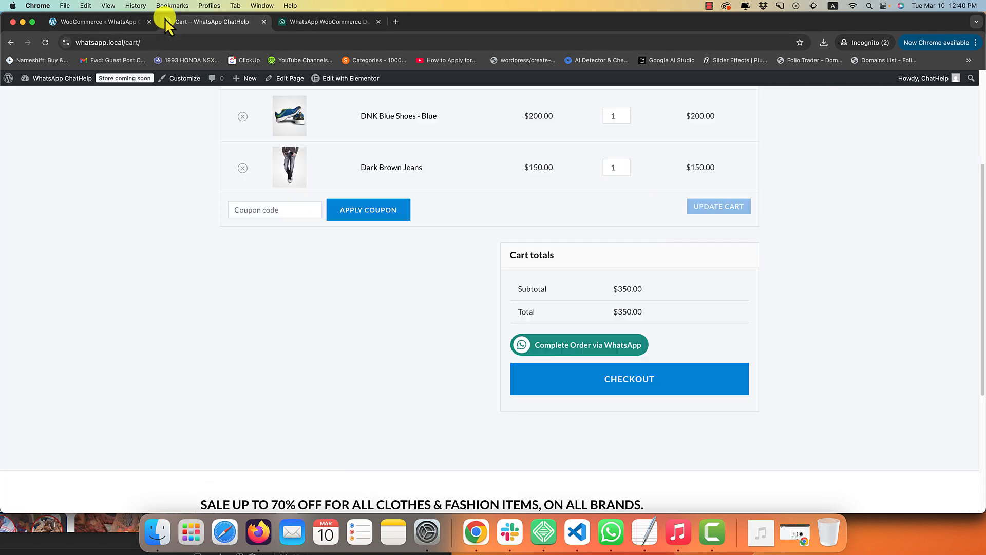
{"action": "left_click", "coordinate": [567, 343]}
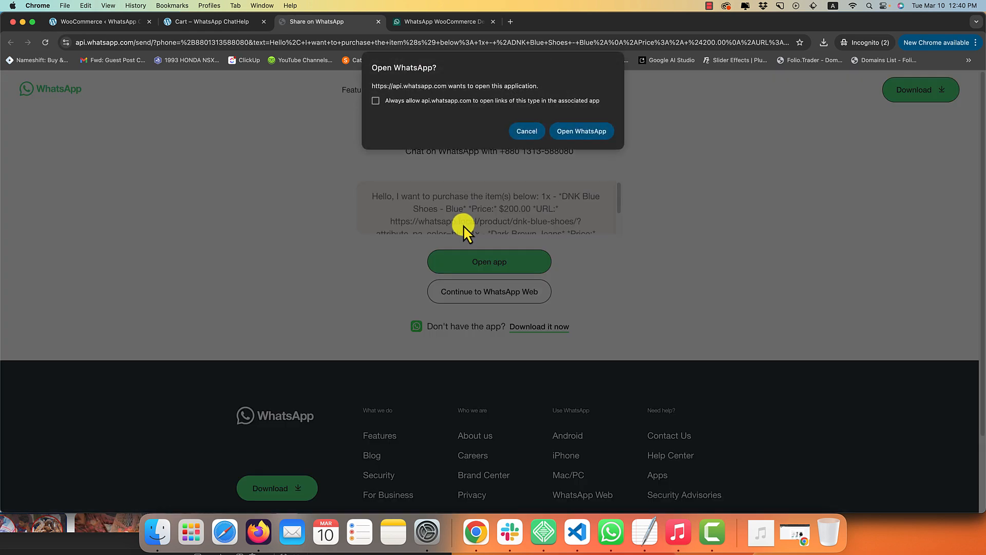
{"action": "left_click", "coordinate": [603, 134]}
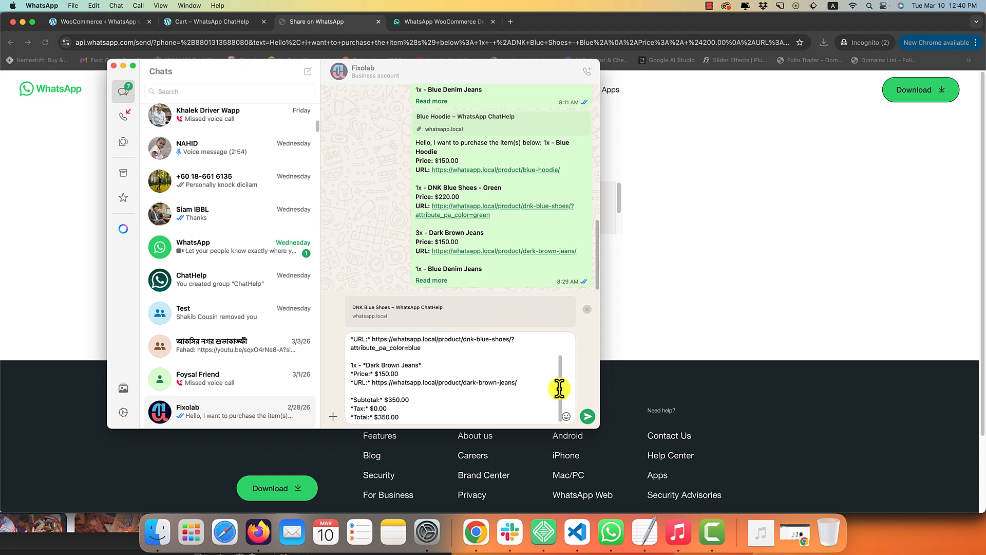
{"action": "scroll", "coordinate": [559, 389], "scroll_direction": "up", "scroll_amount": 1}
{"action": "left_click", "coordinate": [586, 416]}
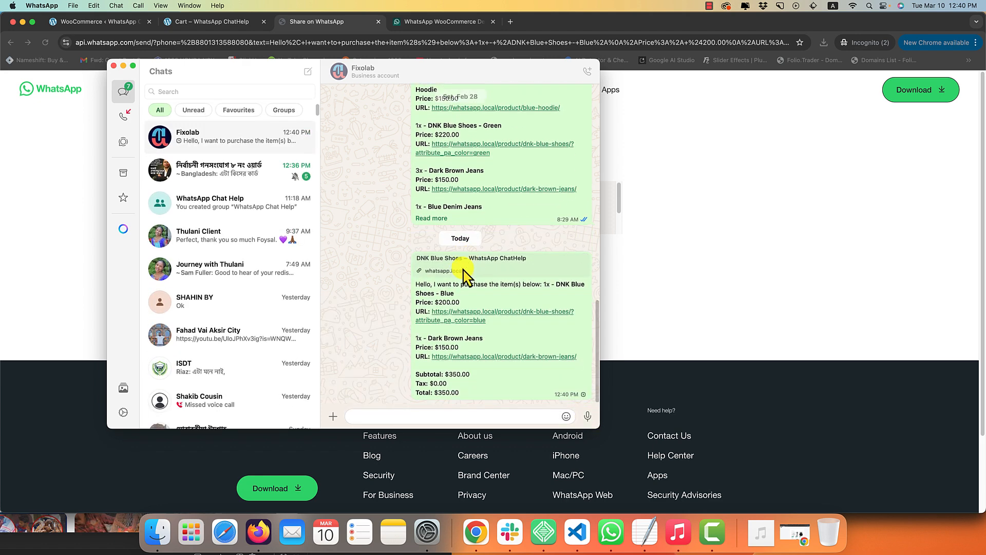
- Try excluding Product URL under Include With Cart Info in the cart page settings, then include it again
{"action": "left_click", "coordinate": [121, 21]}
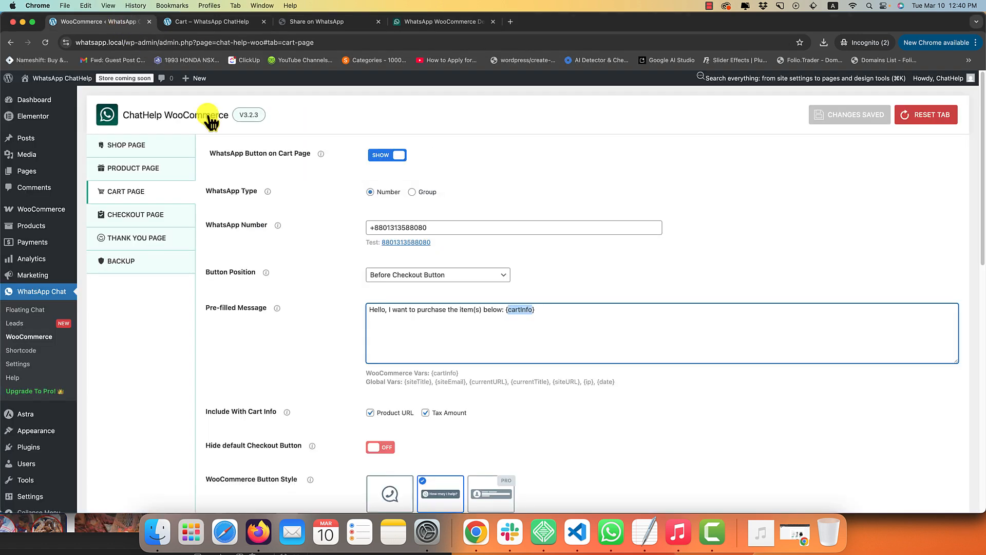
{"action": "scroll", "coordinate": [334, 298], "scroll_direction": "down", "scroll_amount": 3}
{"action": "left_click", "coordinate": [392, 339]}
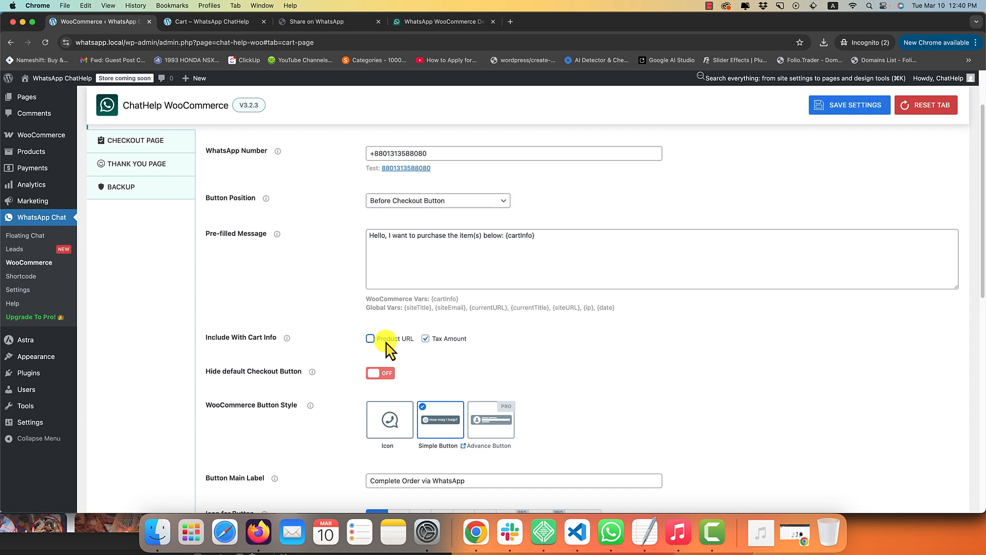
{"action": "left_click", "coordinate": [390, 339]}
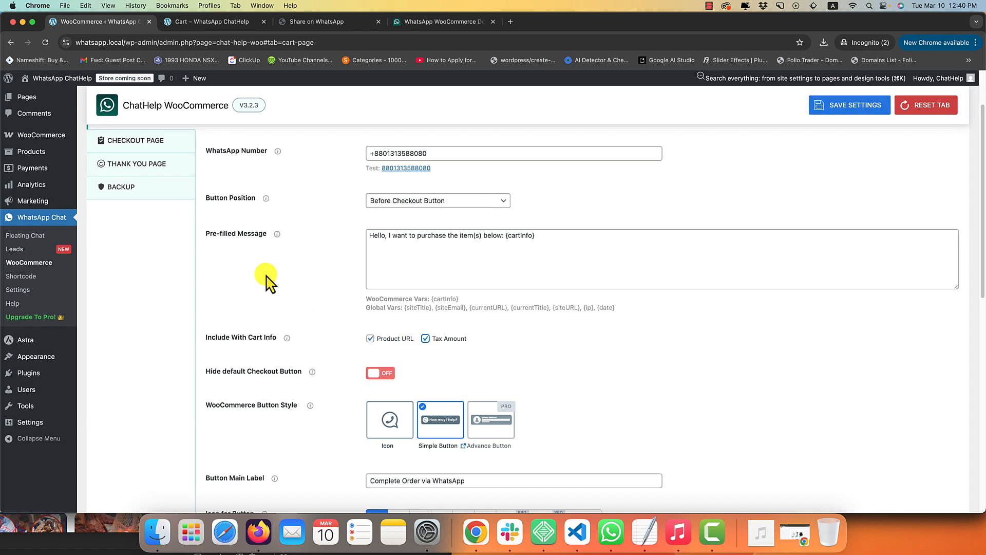
- Examine the product URLs and the tax line of the order message sent in the WhatsApp app
{"action": "key", "text": "super+Tab"}
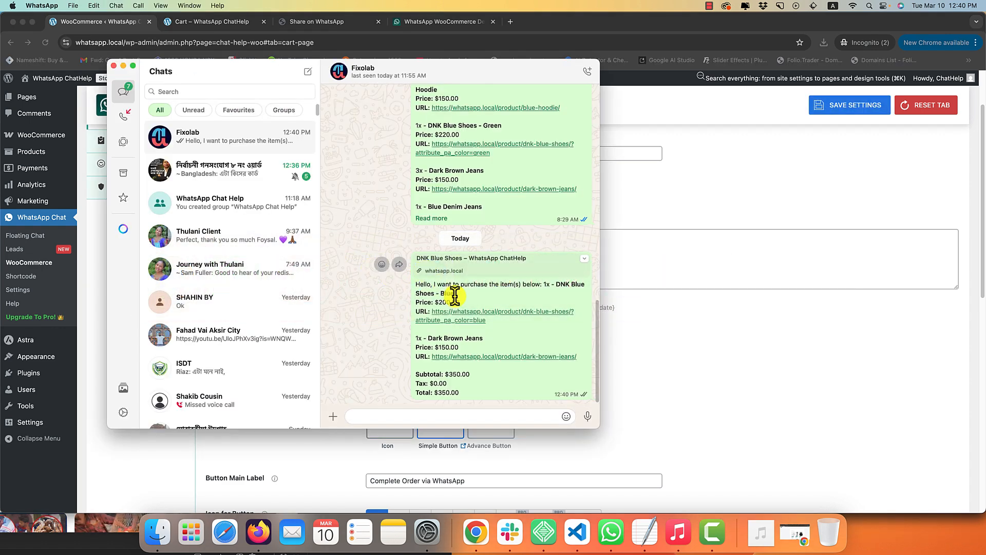
{"action": "left_click_drag", "start_coordinate": [420, 295], "coordinate": [461, 327]}
{"action": "left_click", "coordinate": [505, 320]}
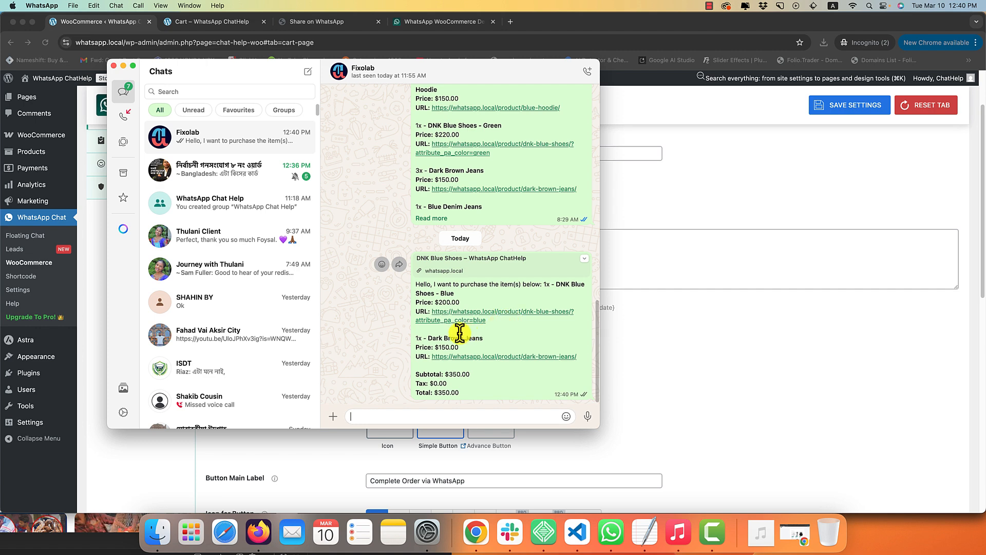
{"action": "left_click_drag", "start_coordinate": [429, 383], "coordinate": [464, 383]}
{"action": "left_click", "coordinate": [456, 387]}
{"action": "left_click", "coordinate": [672, 367]}
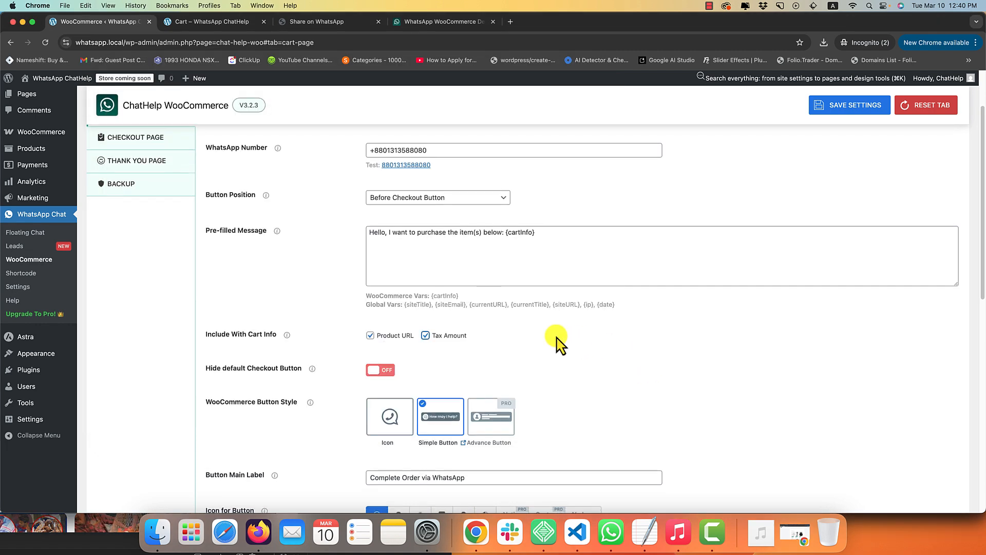
- Turn on Hide default Checkout Button, save the settings, and reload the store's cart page to check it
{"action": "scroll", "coordinate": [555, 341], "scroll_direction": "down", "scroll_amount": 2}
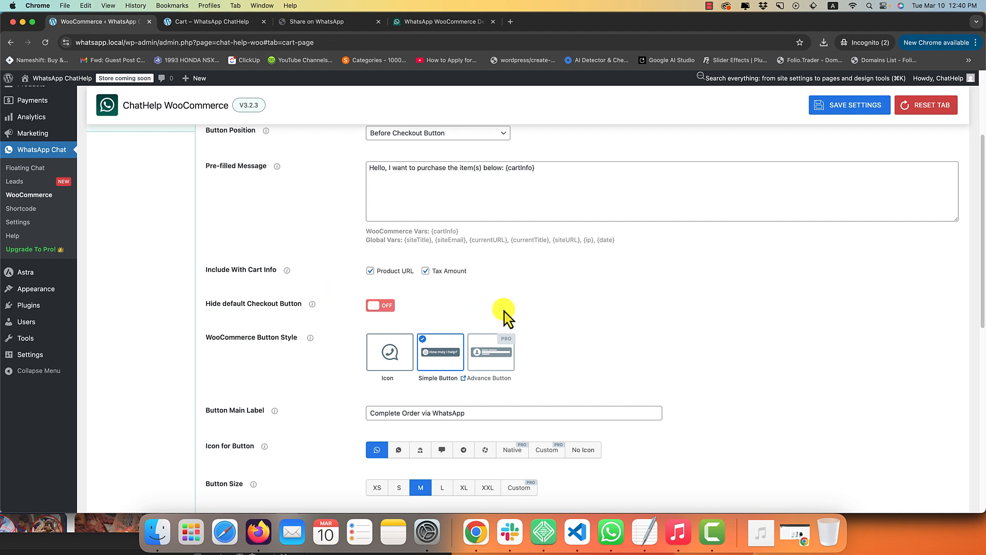
{"action": "left_click", "coordinate": [377, 305]}
{"action": "left_click", "coordinate": [833, 105]}
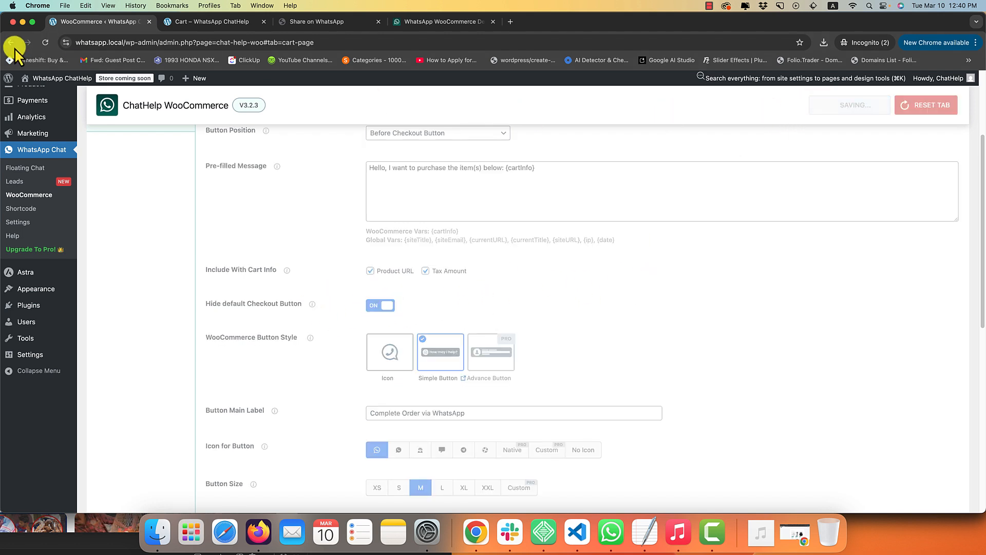
{"action": "left_click", "coordinate": [257, 24]}
{"action": "right_click", "coordinate": [582, 234]}
{"action": "left_click", "coordinate": [597, 261]}
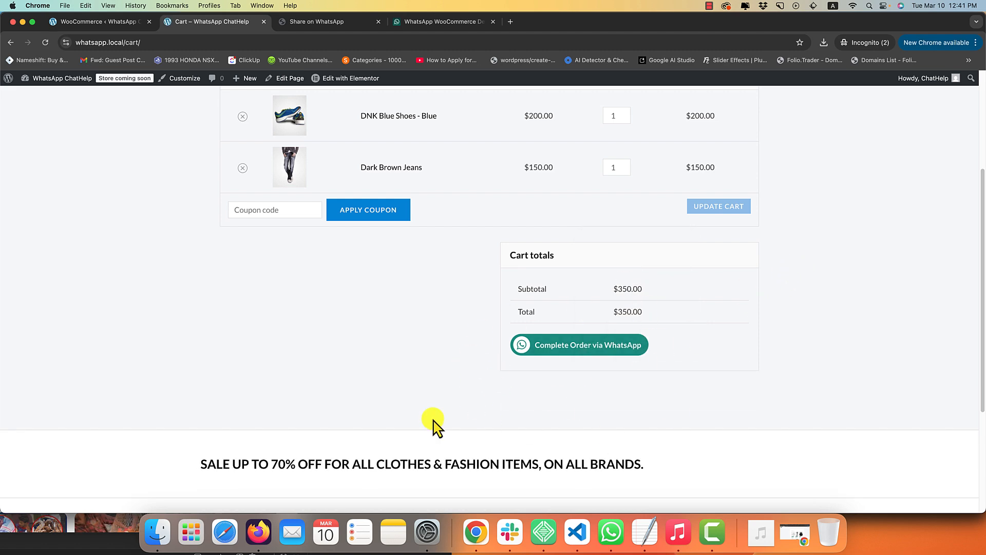
- Set the WooCommerce Button Style to Icon, save the settings, and reload the cart page to check the button
{"action": "left_click", "coordinate": [98, 23]}
{"action": "scroll", "coordinate": [328, 308], "scroll_direction": "down", "scroll_amount": 2}
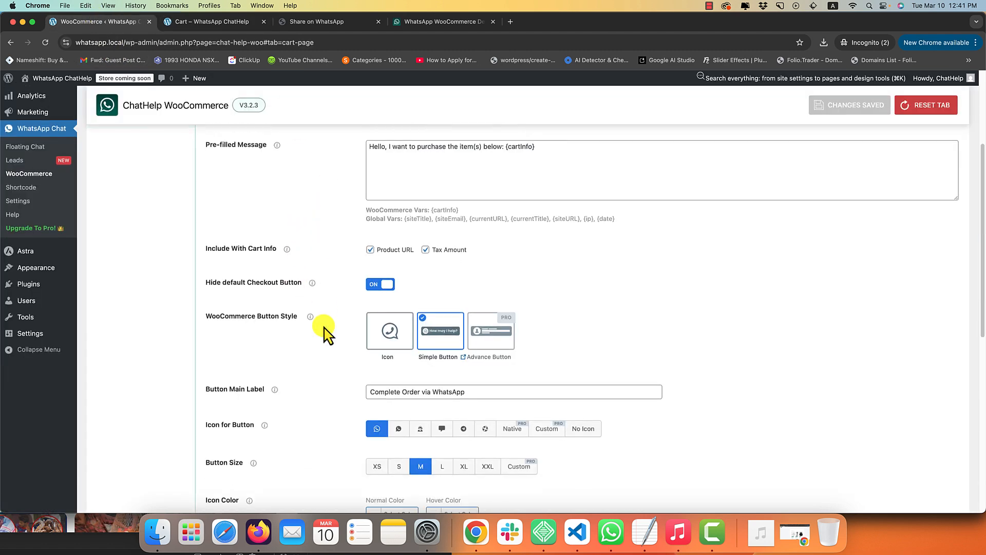
{"action": "left_click_drag", "start_coordinate": [233, 242], "coordinate": [287, 255]}
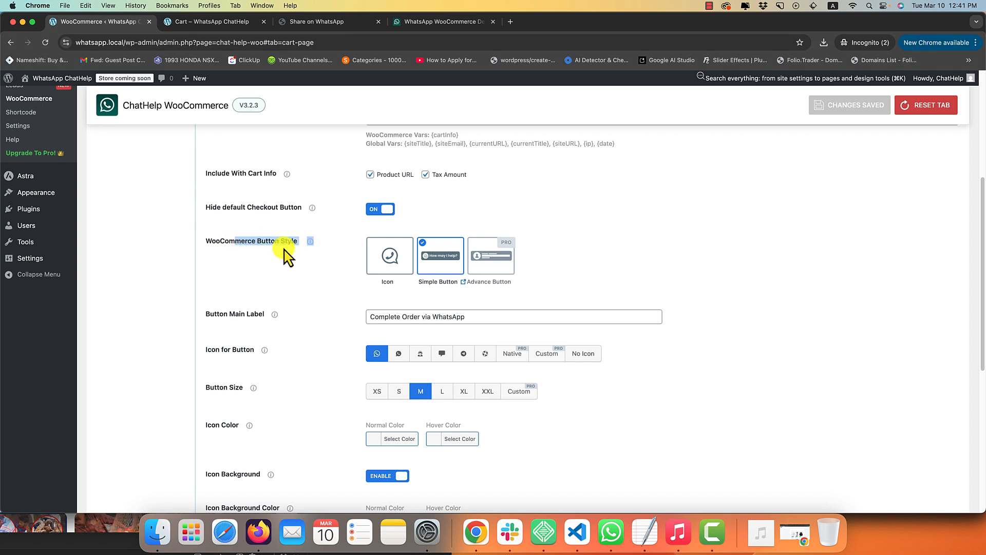
{"action": "left_click", "coordinate": [297, 266]}
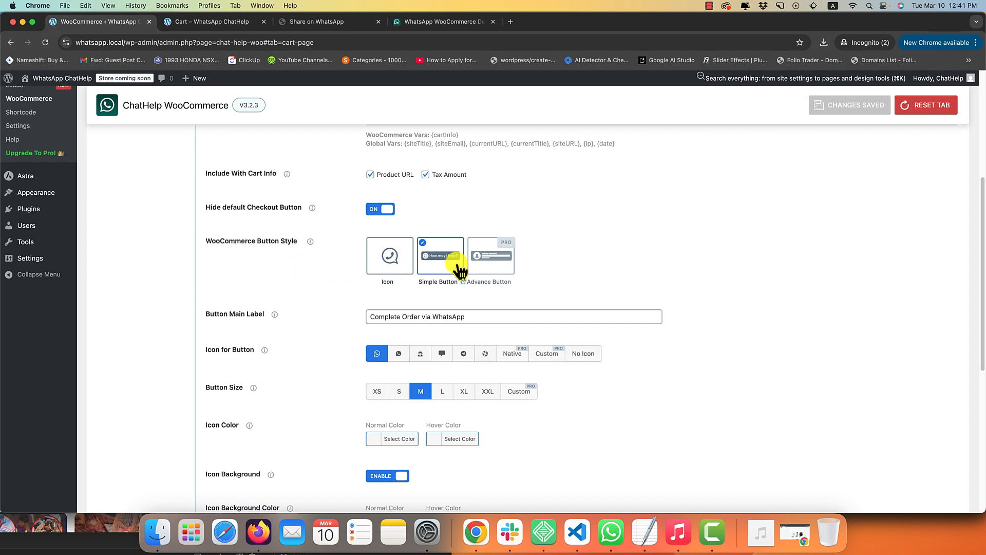
{"action": "left_click", "coordinate": [398, 263]}
{"action": "left_click", "coordinate": [819, 104]}
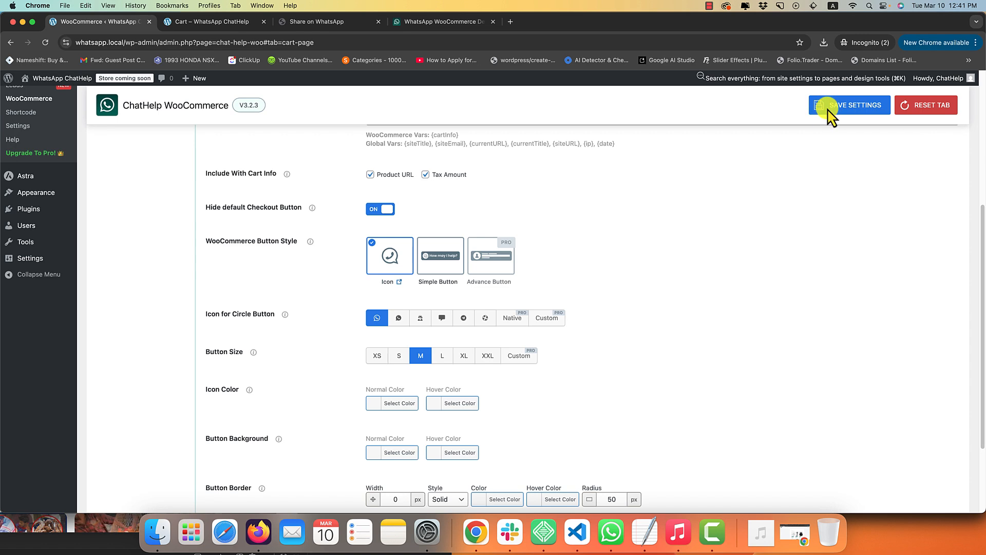
{"action": "left_click", "coordinate": [268, 26]}
{"action": "right_click", "coordinate": [106, 178]}
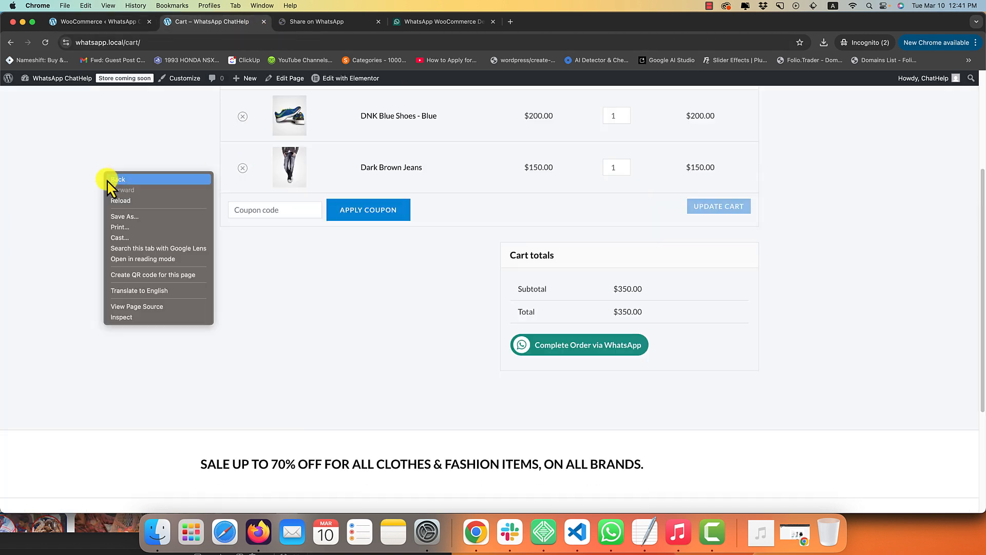
{"action": "left_click", "coordinate": [123, 200]}
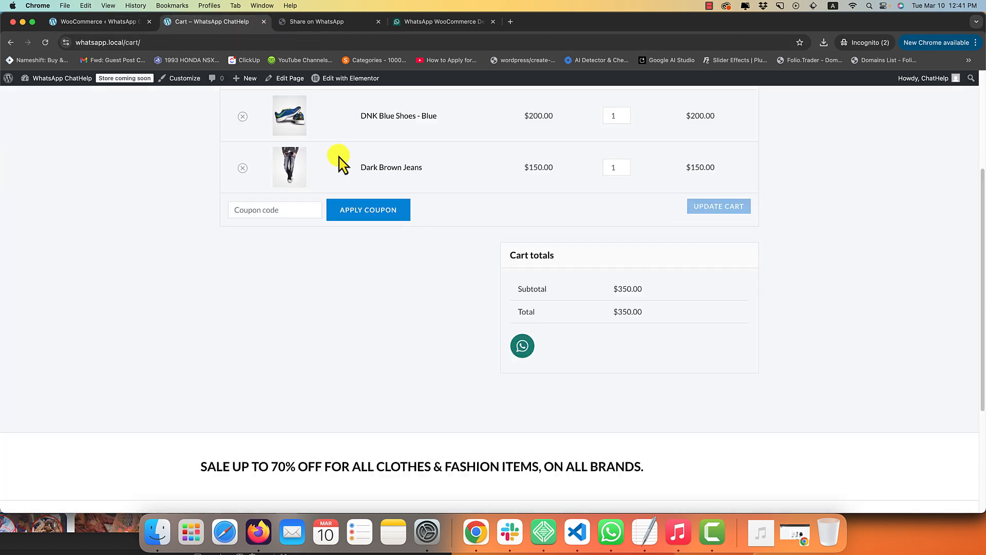
- Set the WooCommerce Button Style to Simple Button with the label "Complete Order via WhatsApp", save, and reload the cart page
{"action": "left_click", "coordinate": [98, 22]}
{"action": "left_click", "coordinate": [440, 257]}
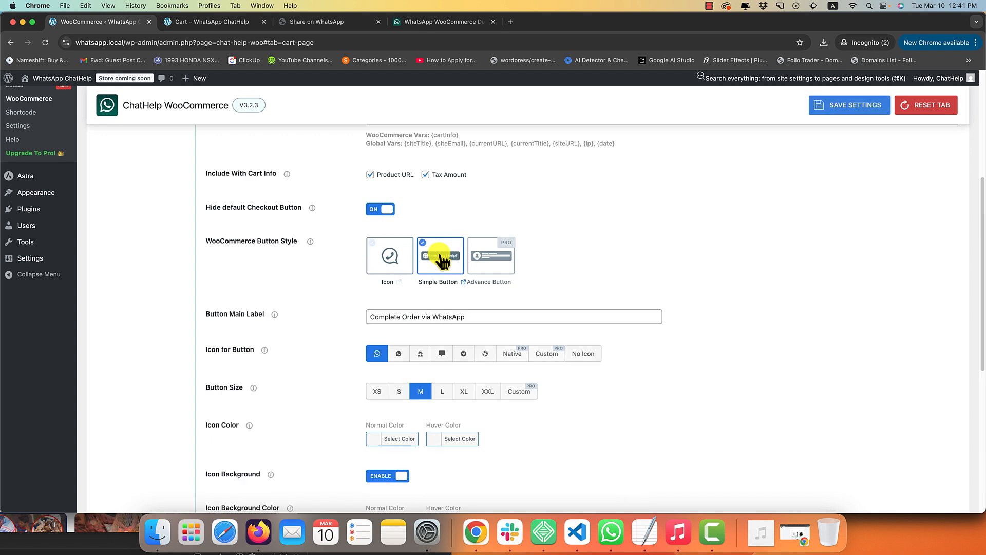
{"action": "triple_click", "coordinate": [438, 316]}
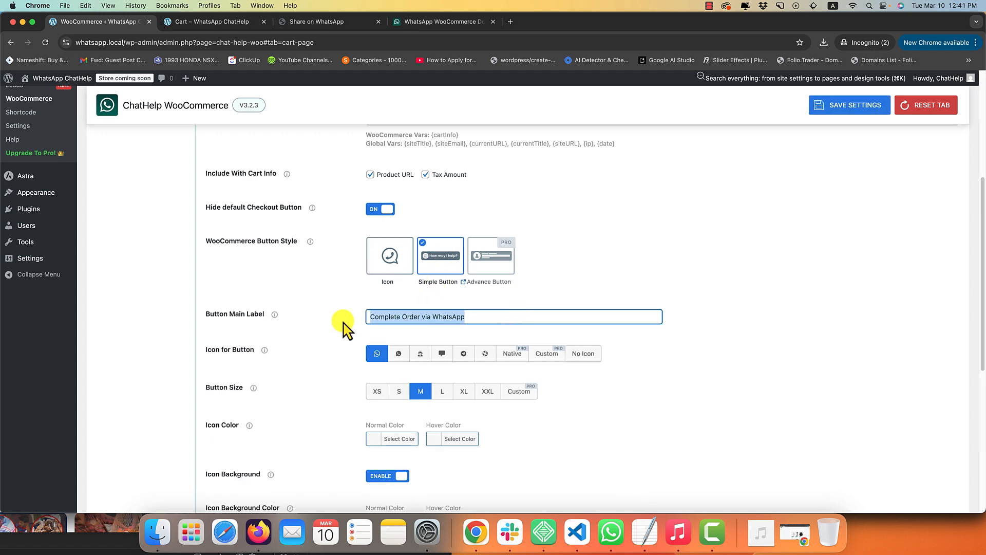
{"action": "left_click", "coordinate": [412, 315]}
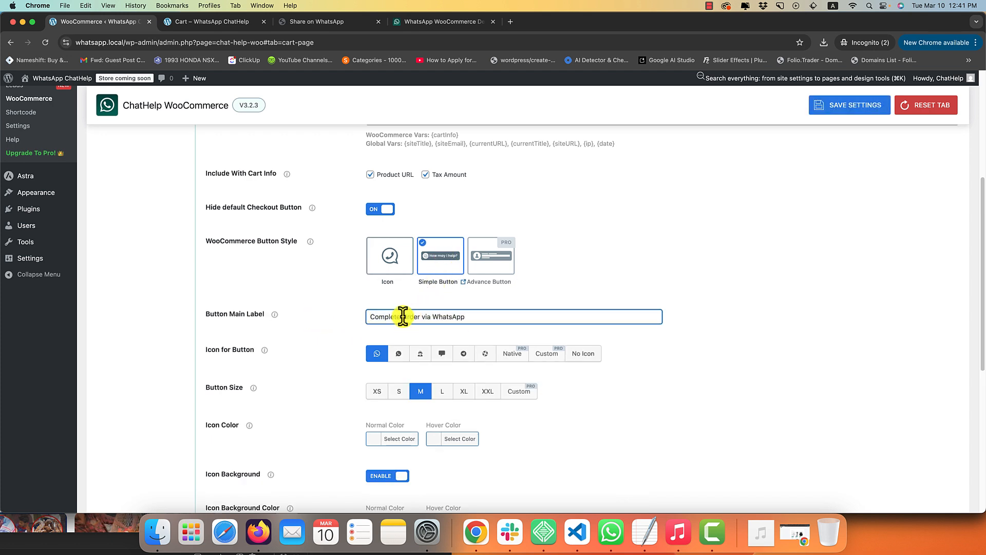
{"action": "key", "text": "super+s"}
{"action": "left_click", "coordinate": [230, 21]}
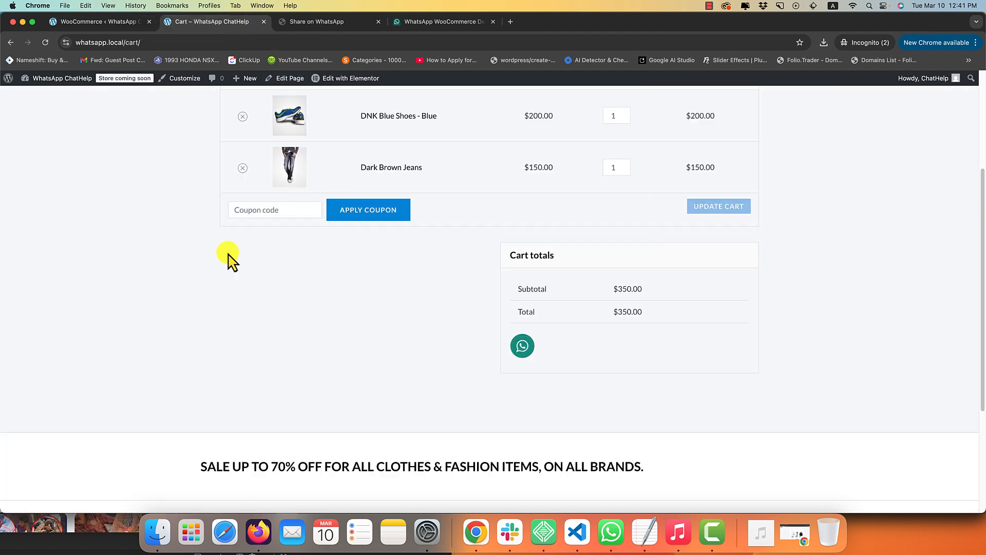
{"action": "right_click", "coordinate": [228, 251]}
{"action": "left_click", "coordinate": [246, 278]}
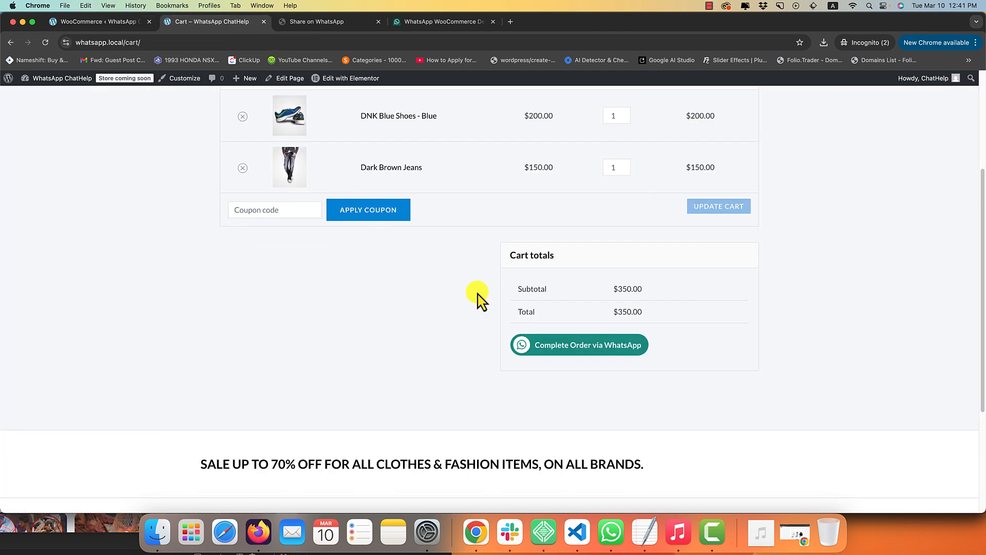
- Set Icon for Button to the third icon option, save the settings, and reload the store's cart page
{"action": "left_click", "coordinate": [84, 21]}
{"action": "scroll", "coordinate": [198, 348], "scroll_direction": "down", "scroll_amount": 4}
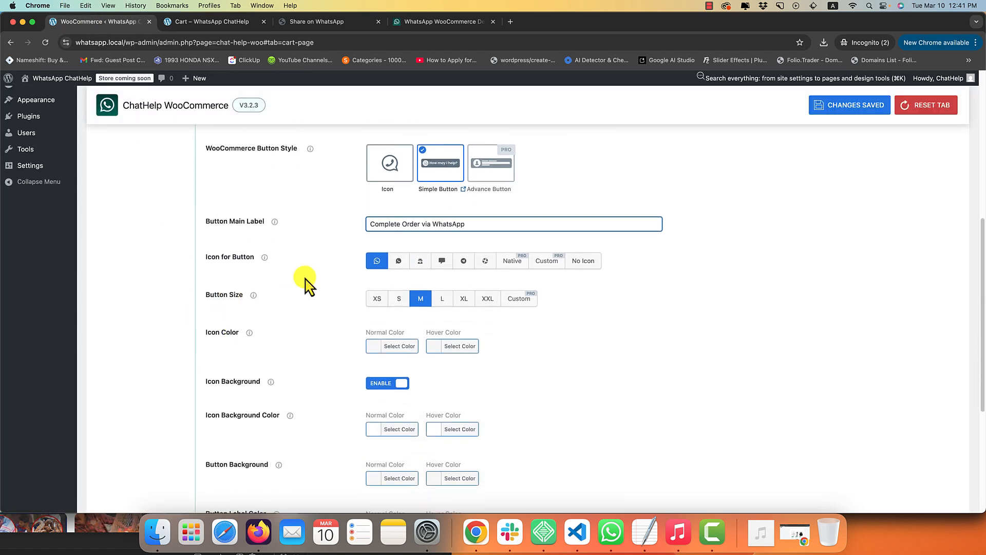
{"action": "scroll", "coordinate": [304, 282], "scroll_direction": "down", "scroll_amount": 1}
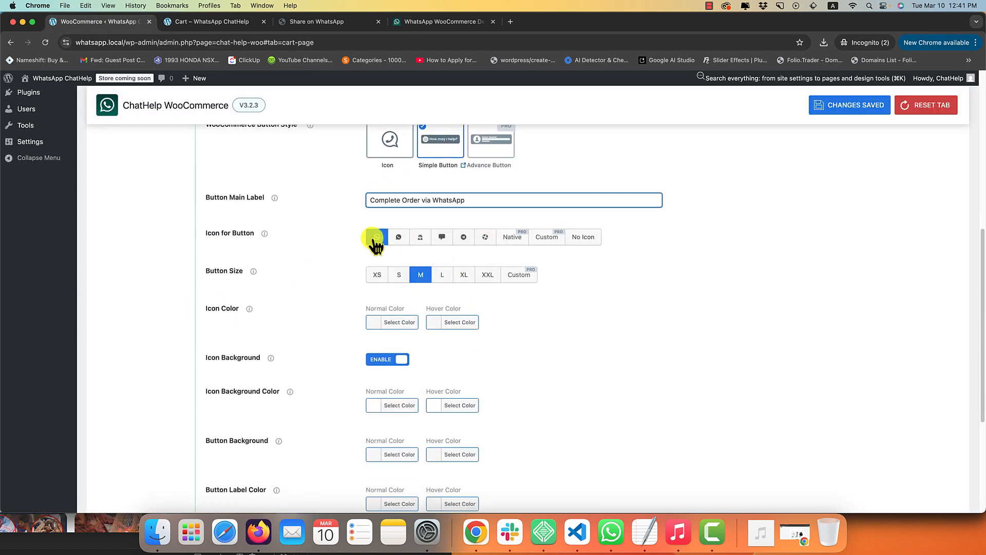
{"action": "left_click", "coordinate": [420, 237]}
{"action": "key", "text": "super+s"}
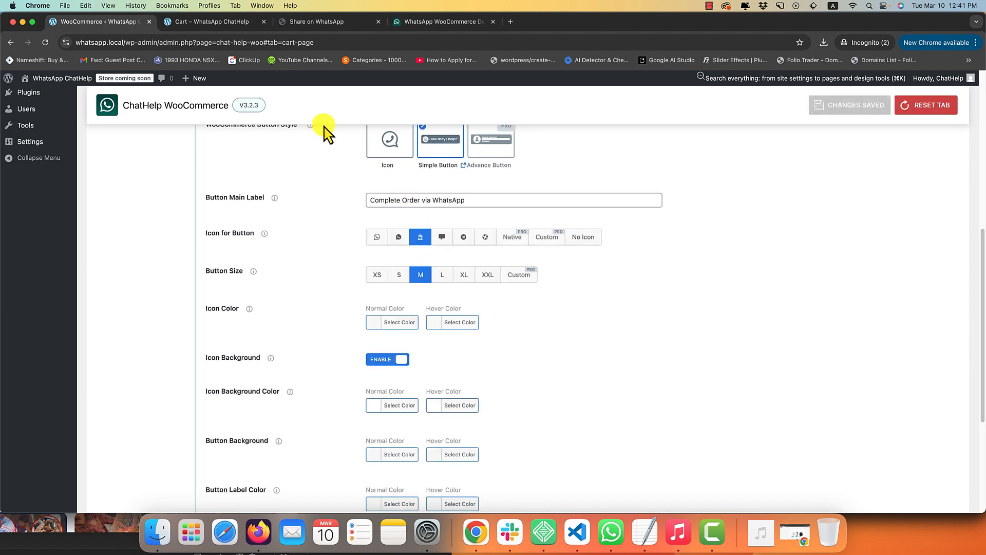
{"action": "left_click", "coordinate": [207, 25]}
{"action": "right_click", "coordinate": [175, 227]}
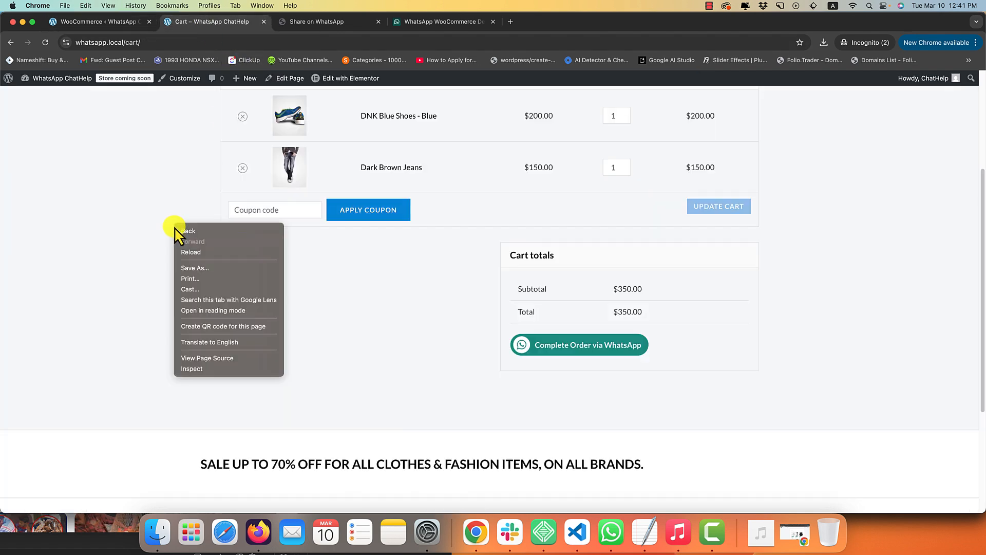
{"action": "left_click", "coordinate": [188, 252]}
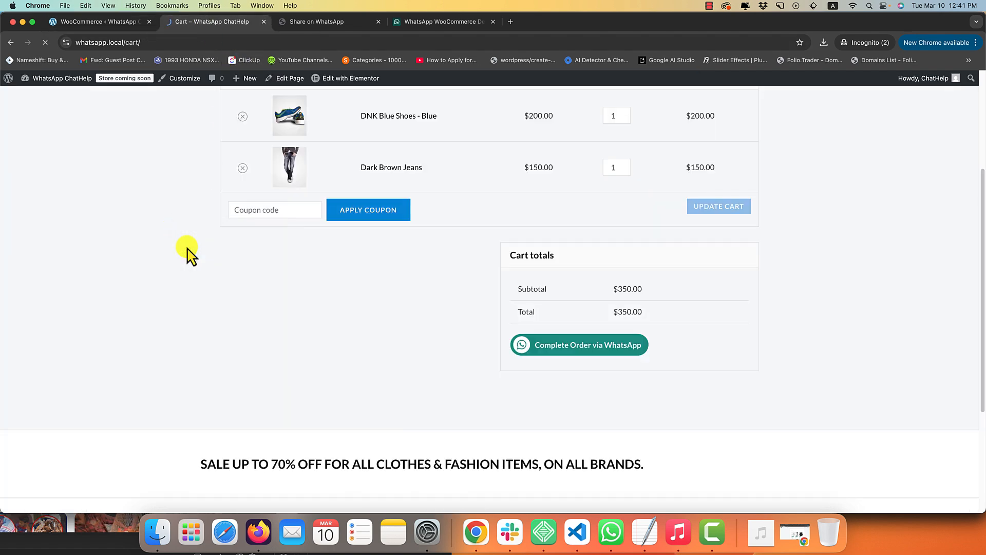
- Set the Icon Color to red (#dd3333) for normal and yellow for hover in the cart page settings
{"action": "left_click", "coordinate": [82, 22]}
{"action": "scroll", "coordinate": [257, 272], "scroll_direction": "down", "scroll_amount": 1}
{"action": "scroll", "coordinate": [267, 281], "scroll_direction": "down", "scroll_amount": 1}
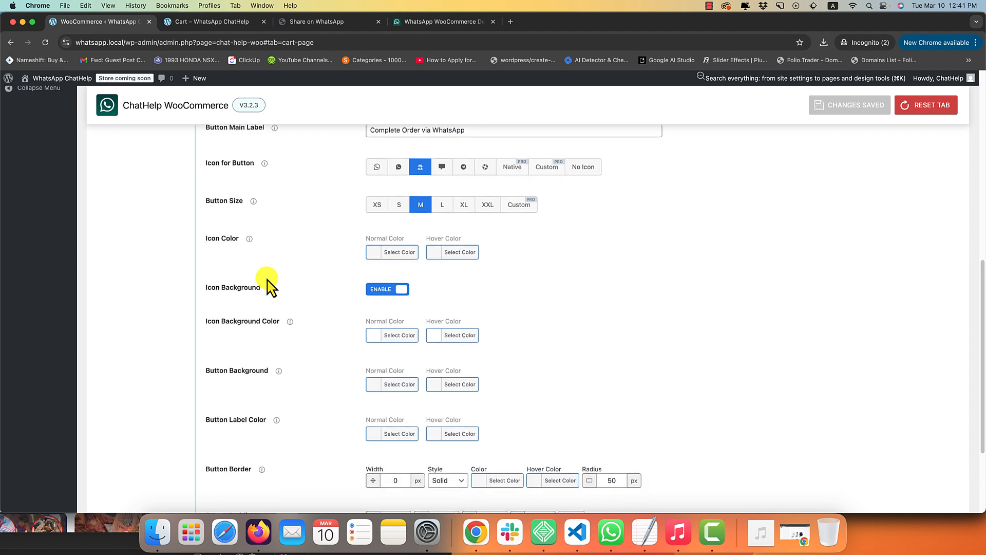
{"action": "left_click", "coordinate": [401, 252]}
{"action": "left_click", "coordinate": [399, 362]}
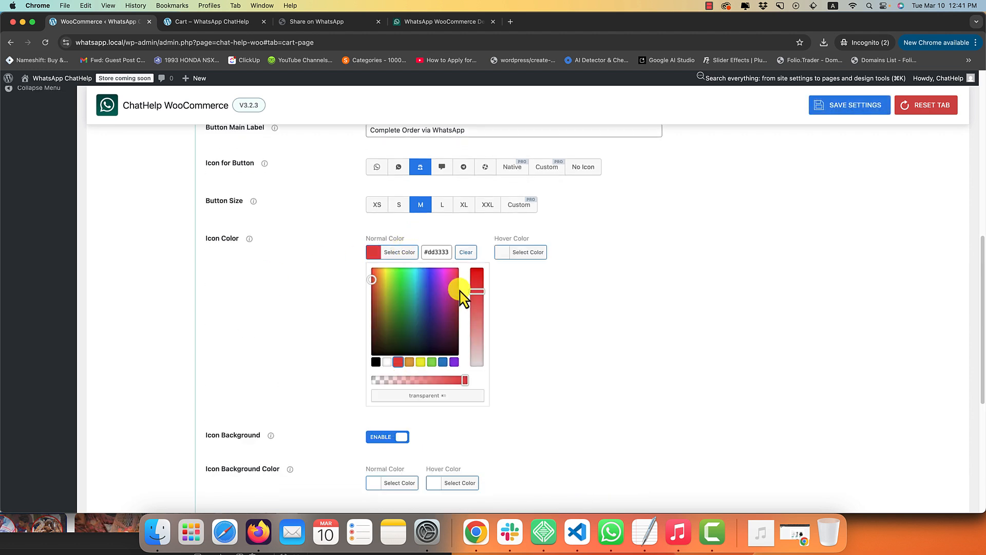
{"action": "left_click", "coordinate": [586, 311]}
{"action": "left_click", "coordinate": [452, 252]}
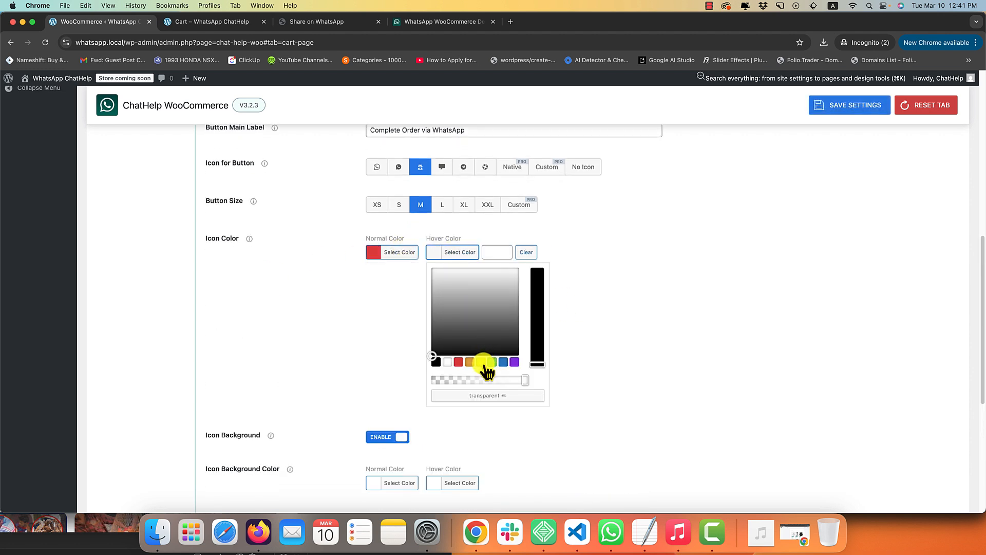
{"action": "left_click", "coordinate": [482, 362]}
{"action": "left_click", "coordinate": [593, 324]}
- Set the Icon Background Color to blue (#1e73be) for normal and green for hover
{"action": "scroll", "coordinate": [586, 313], "scroll_direction": "down", "scroll_amount": 2}
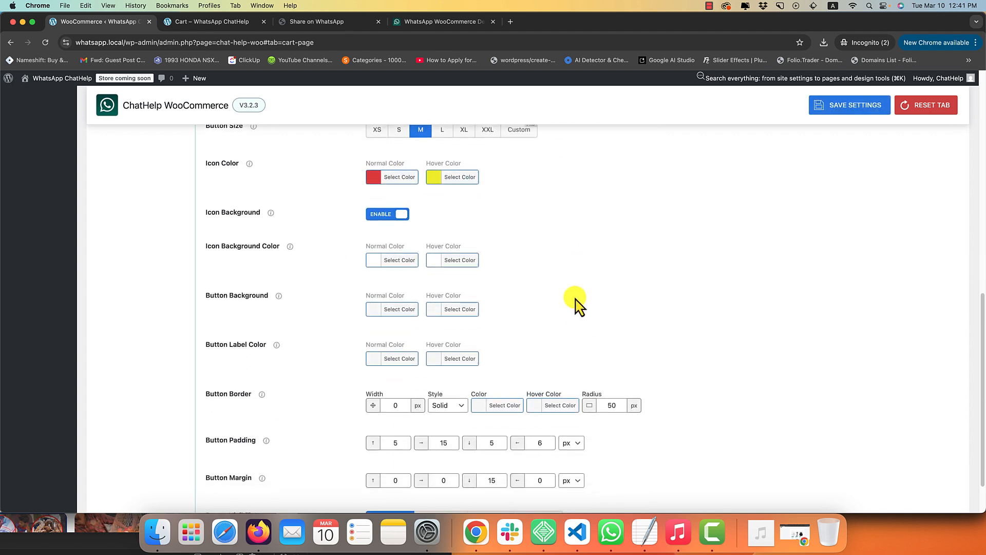
{"action": "left_click", "coordinate": [403, 262]}
{"action": "left_click", "coordinate": [442, 368]}
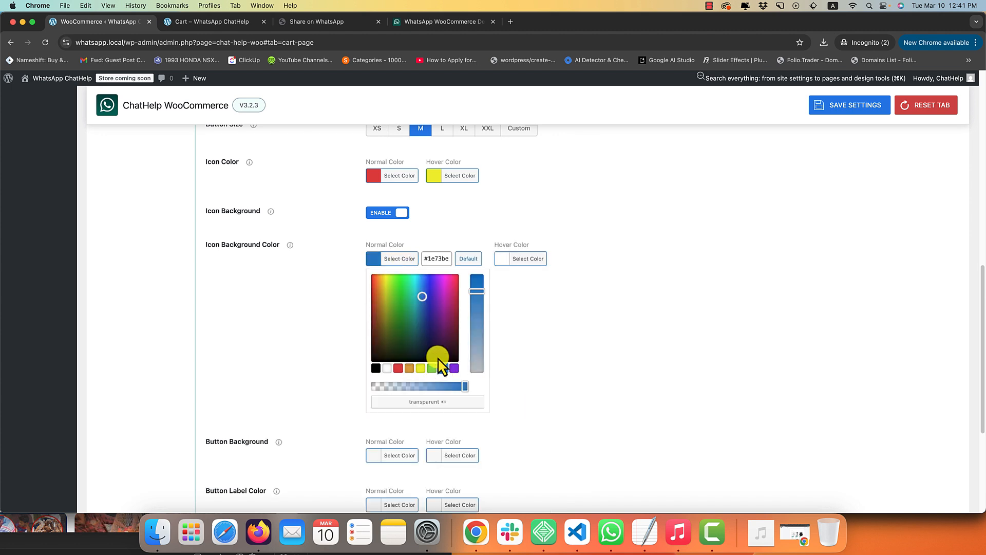
{"action": "left_click", "coordinate": [512, 260]}
{"action": "left_click", "coordinate": [492, 368]}
{"action": "left_click", "coordinate": [586, 308]}
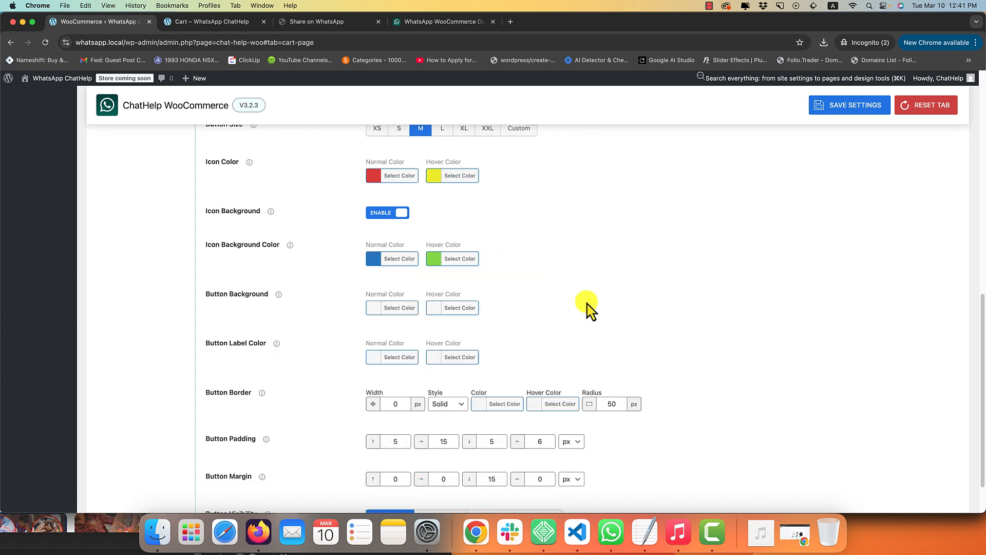
- Set the Button Background to green for normal and yellow for hover
{"action": "scroll", "coordinate": [539, 287], "scroll_direction": "down", "scroll_amount": 1}
{"action": "left_click", "coordinate": [405, 253]}
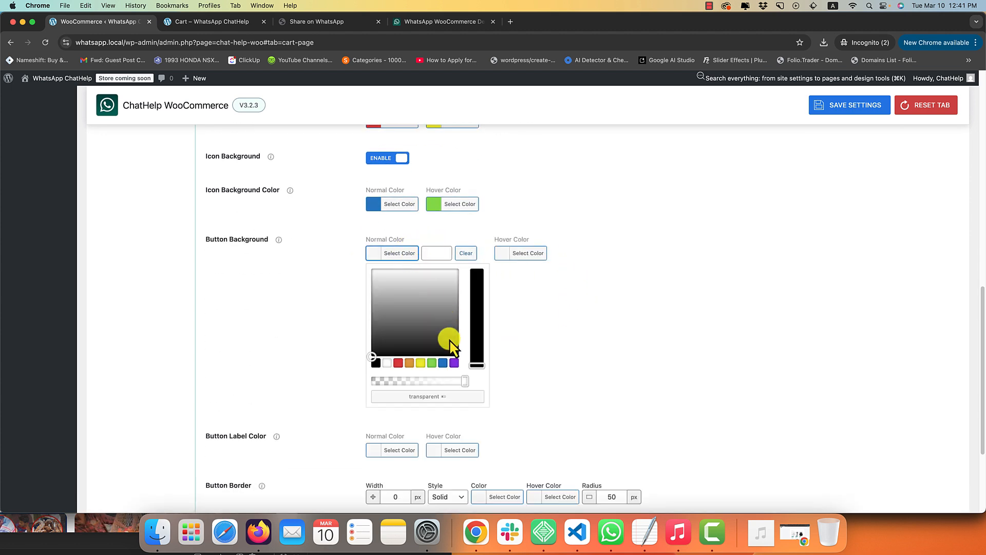
{"action": "left_click", "coordinate": [437, 363]}
{"action": "left_click", "coordinate": [493, 280]}
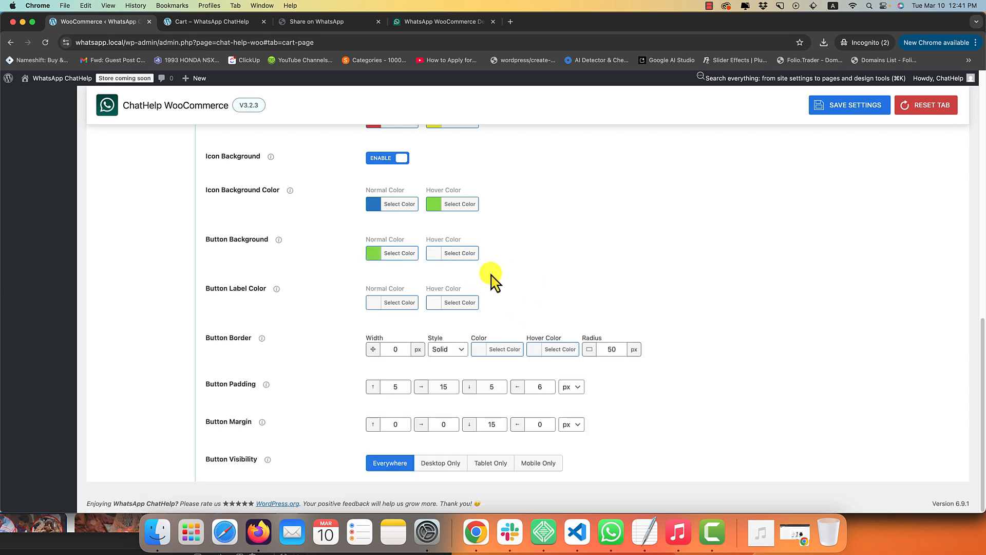
{"action": "left_click", "coordinate": [457, 254]}
{"action": "left_click", "coordinate": [480, 363]}
{"action": "left_click", "coordinate": [688, 277]}
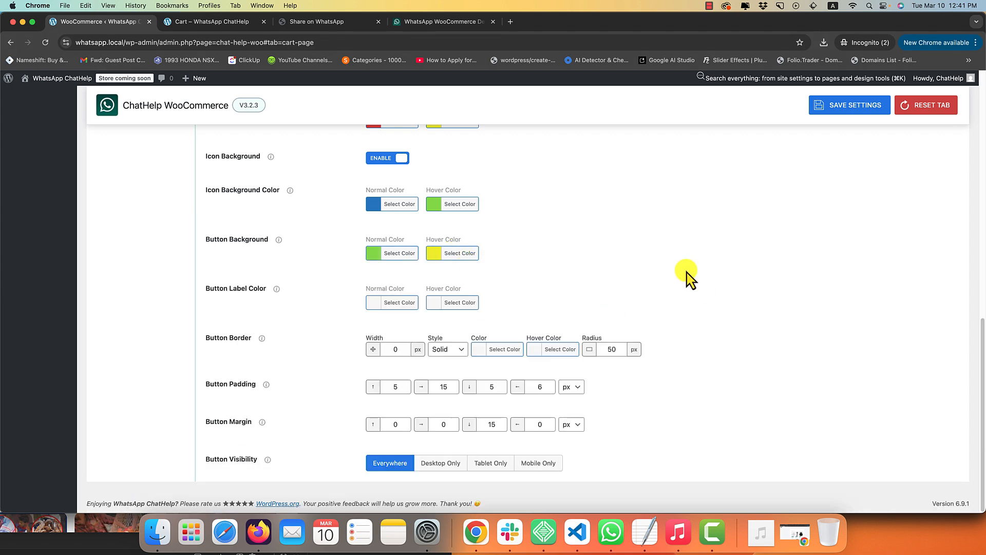
- Set the Button Label Color to orange (#dd9933) for normal and yellow (#eeee22) for hover, and save the settings
{"action": "left_click", "coordinate": [410, 308]}
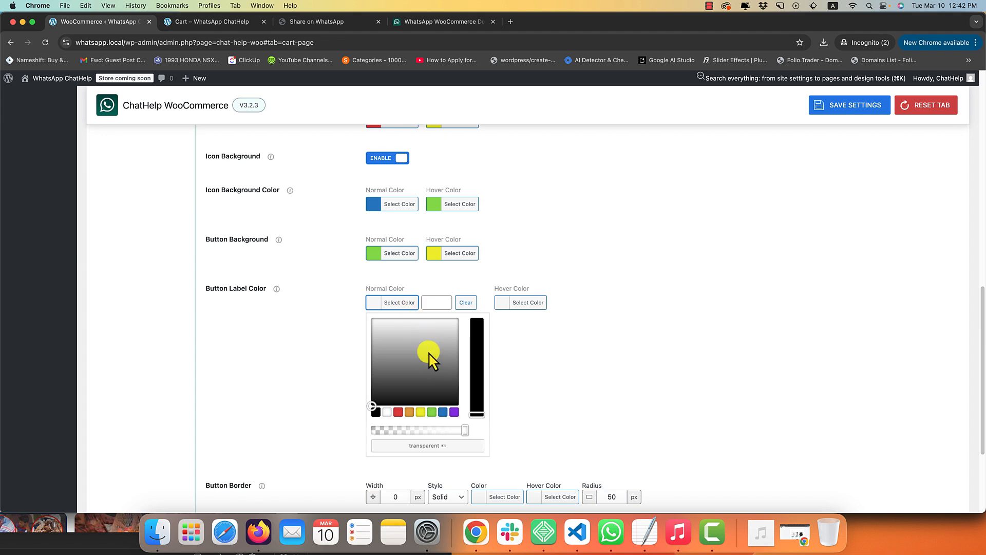
{"action": "left_click", "coordinate": [410, 411]}
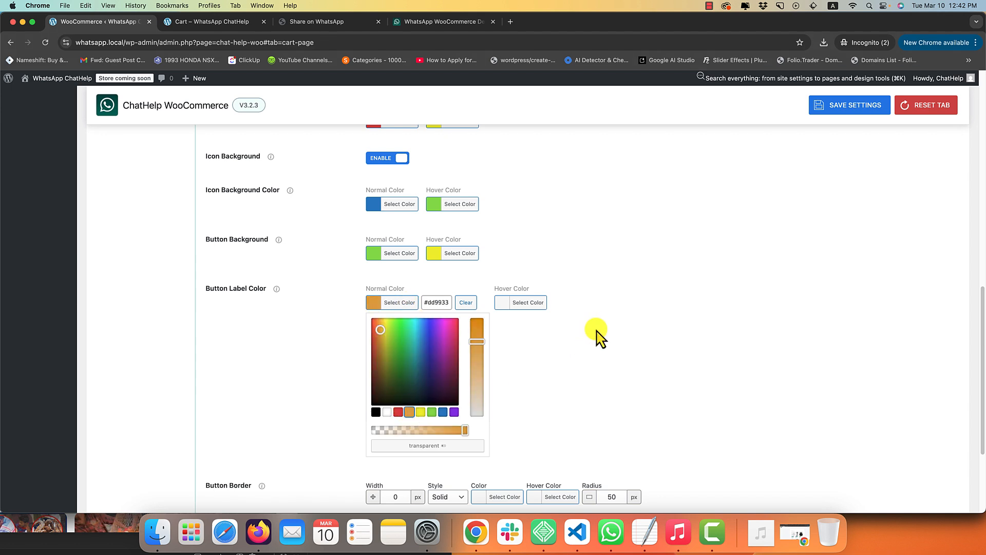
{"action": "left_click", "coordinate": [594, 335]}
{"action": "left_click", "coordinate": [470, 304]}
{"action": "left_click", "coordinate": [482, 411]}
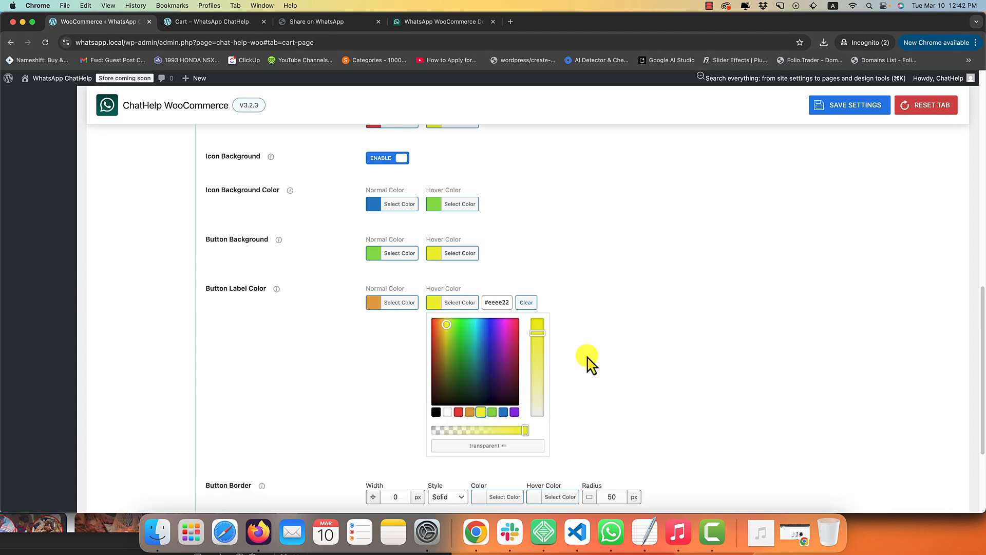
{"action": "left_click", "coordinate": [583, 344]}
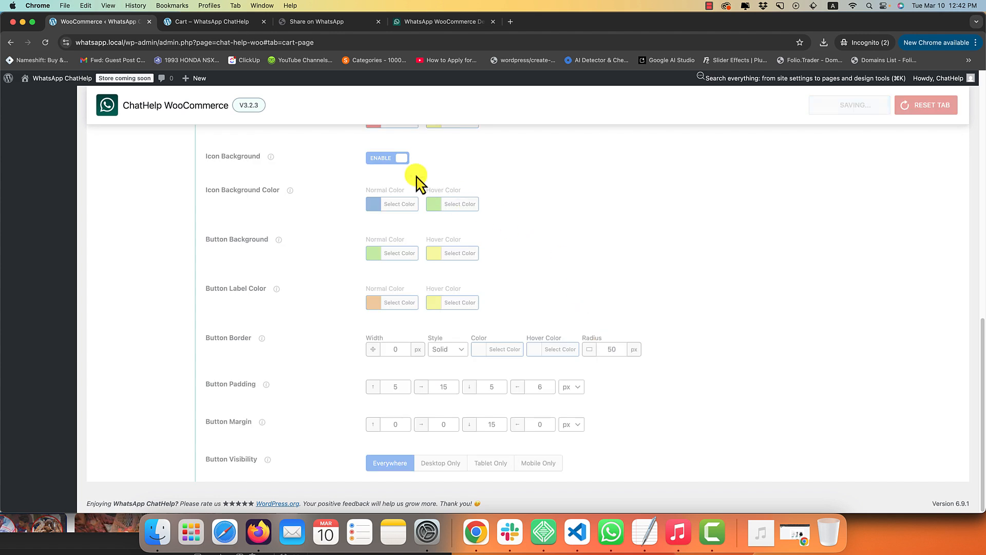
- Reload the store's cart page and check the WhatsApp button's normal and hover colors
{"action": "left_click", "coordinate": [236, 22]}
{"action": "right_click", "coordinate": [181, 164]}
{"action": "left_click", "coordinate": [197, 192]}
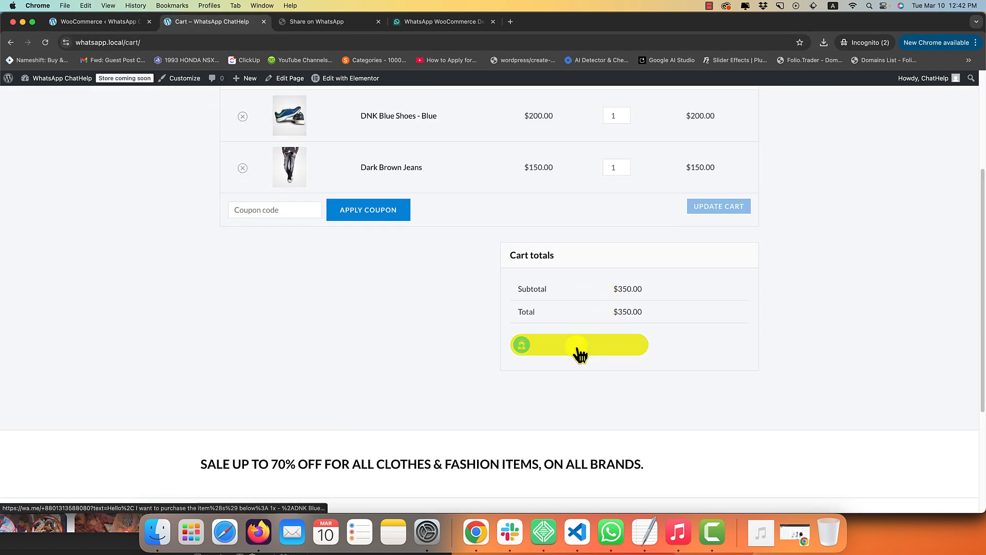
- Set the Button Background hover color to green in the cart page settings and save them
{"action": "left_click", "coordinate": [121, 23]}
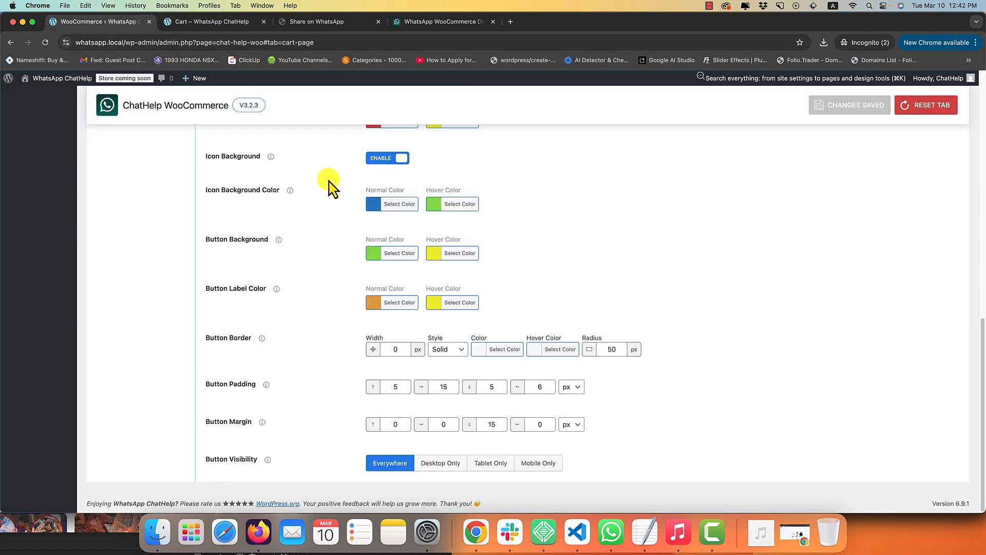
{"action": "left_click", "coordinate": [455, 254]}
{"action": "left_click", "coordinate": [492, 363]}
{"action": "left_click", "coordinate": [594, 315]}
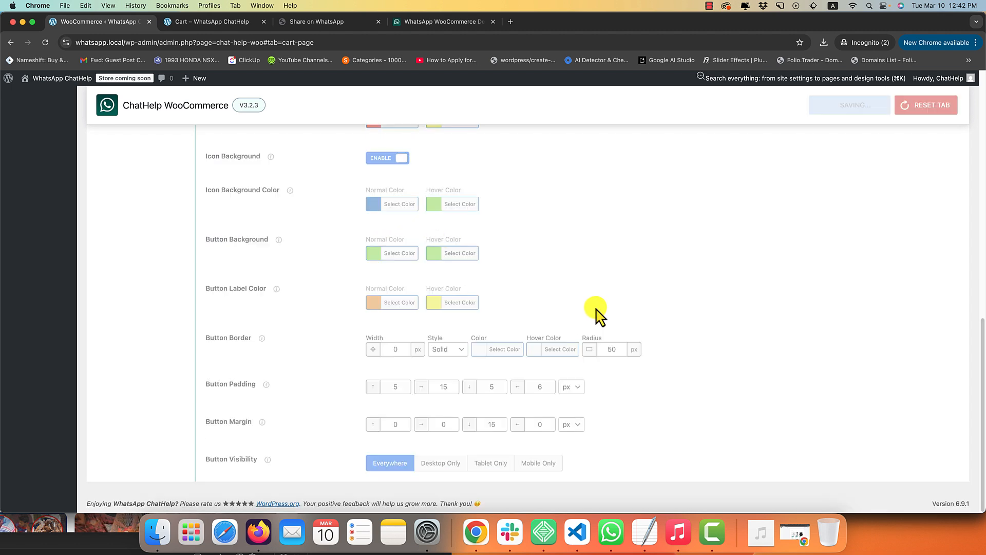
- Reload the store's cart page to check the WhatsApp button's changed hover background
{"action": "left_click", "coordinate": [209, 6]}
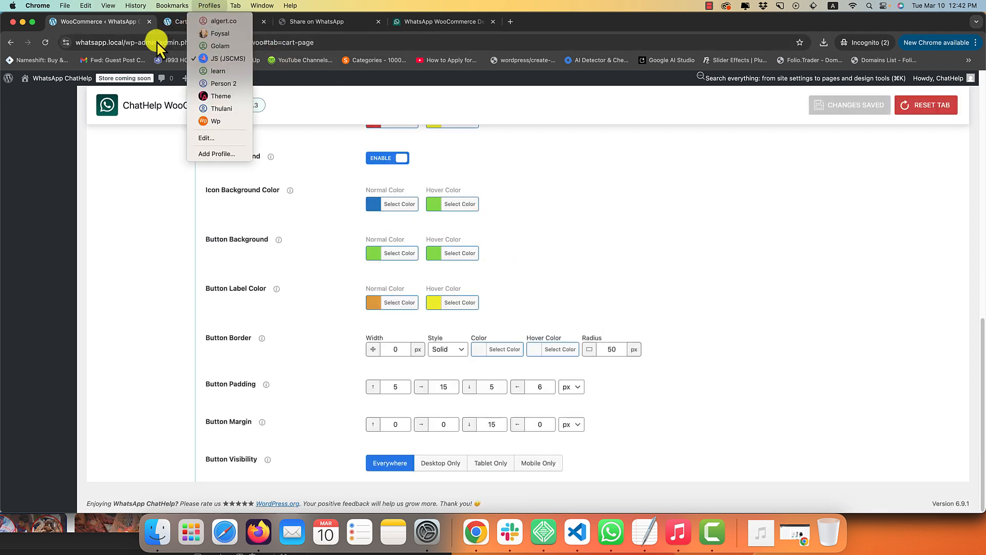
{"action": "left_click", "coordinate": [165, 82]}
{"action": "left_click", "coordinate": [192, 22]}
{"action": "key", "text": "super+r"}
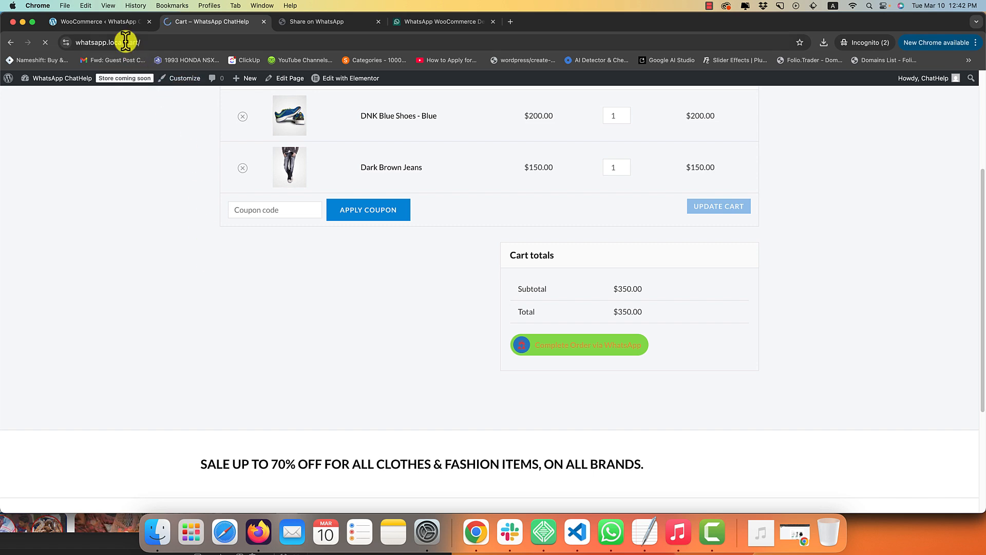
- Set the cart page's WhatsApp Type to Group with # as the group link, and save the settings
{"action": "left_click", "coordinate": [119, 22]}
{"action": "scroll", "coordinate": [260, 237], "scroll_direction": "up", "scroll_amount": 15}
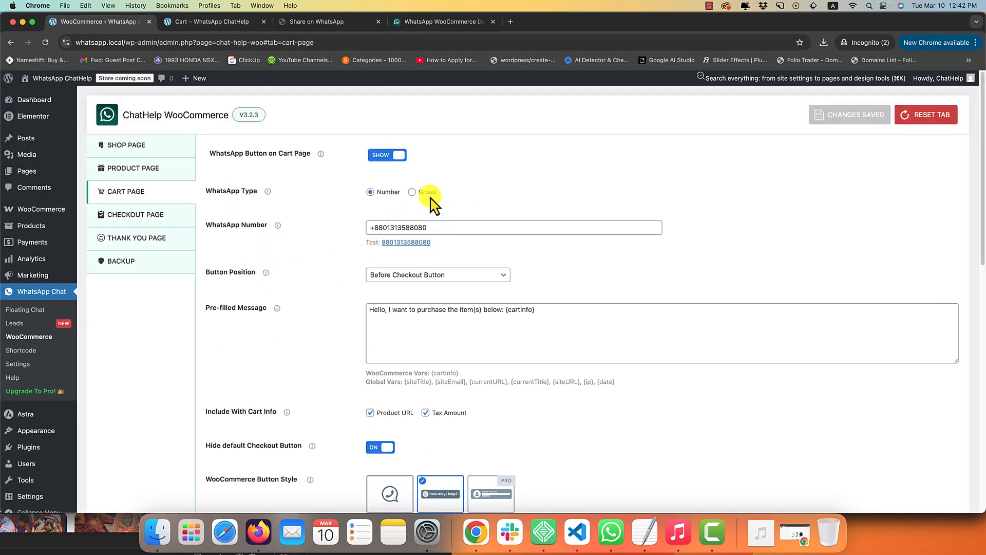
{"action": "left_click", "coordinate": [426, 192]}
{"action": "left_click", "coordinate": [388, 220]}
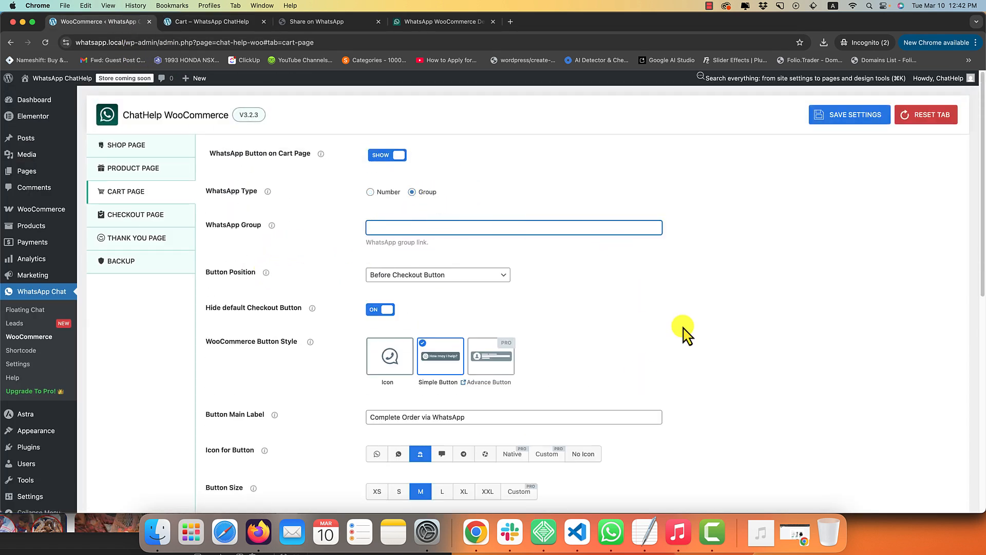
{"action": "key", "text": "super+Tab"}
{"action": "key", "text": "super+Tab"}
{"action": "key", "text": "Escape"}
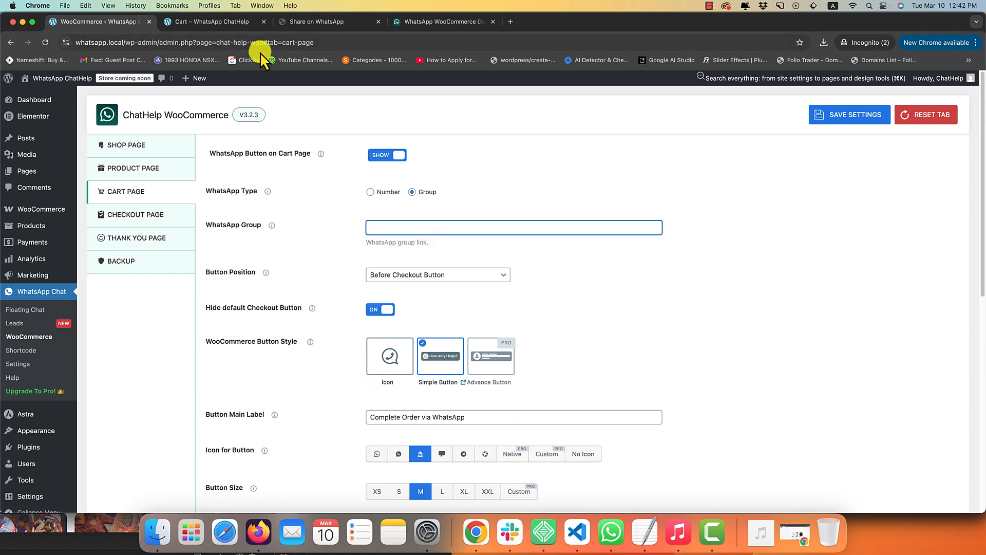
{"action": "key", "text": "super+s"}
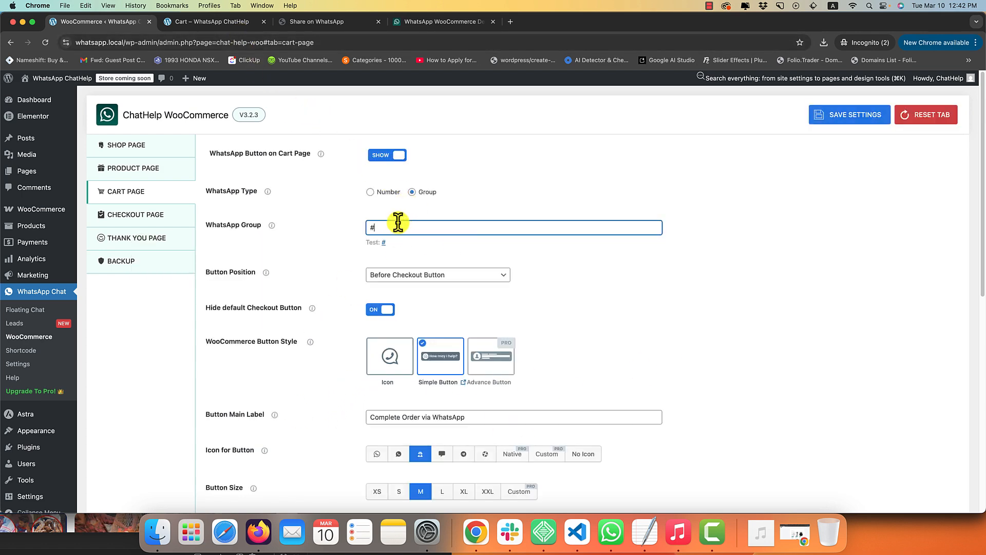
- Reload the cart page and test where the WhatsApp button leads with the group link
{"action": "left_click", "coordinate": [228, 22]}
{"action": "key", "text": "super+r"}
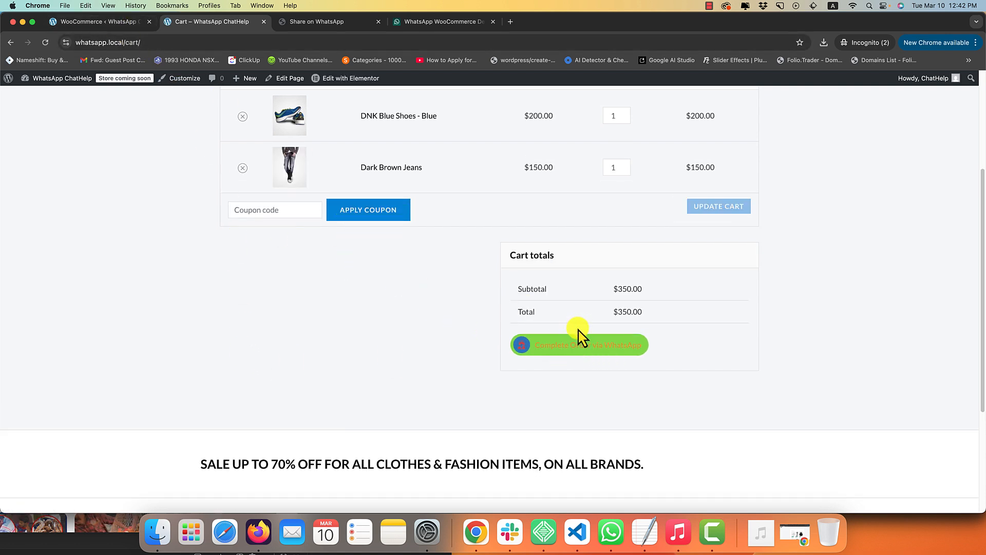
{"action": "scroll", "coordinate": [479, 292], "scroll_direction": "up", "scroll_amount": 3}
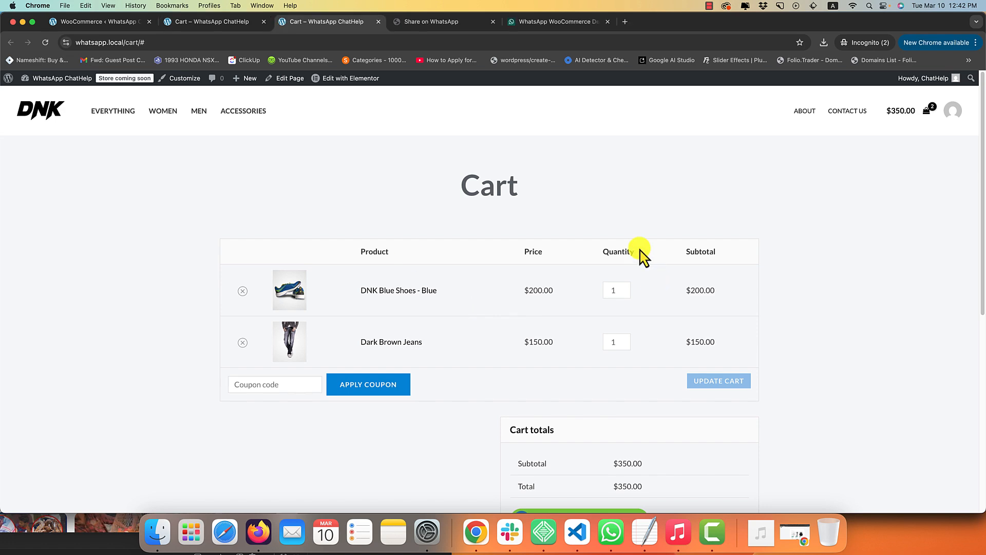
{"action": "scroll", "coordinate": [392, 248], "scroll_direction": "down", "scroll_amount": 2}
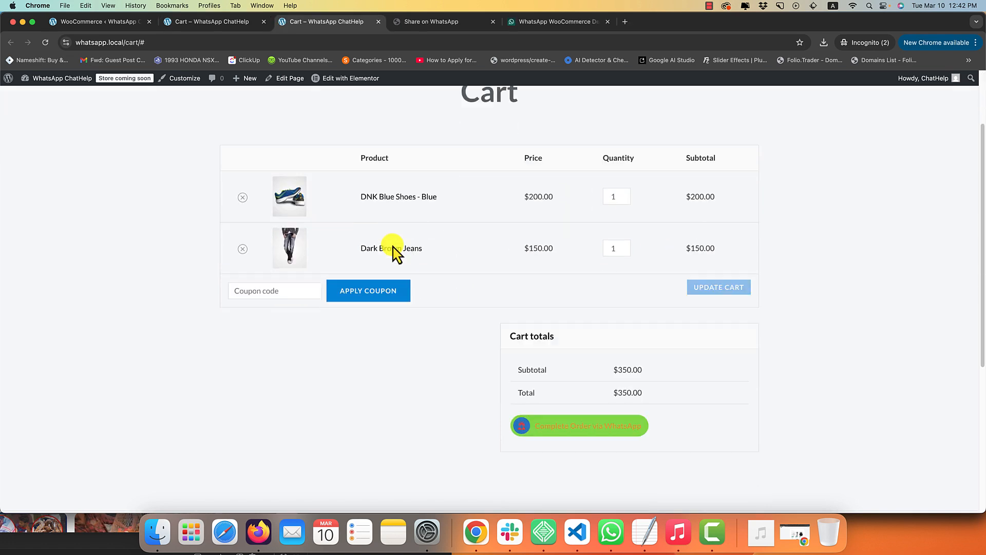
- Set the cart page's WhatsApp Type back to Number and save the settings
{"action": "left_click", "coordinate": [99, 21]}
{"action": "left_click", "coordinate": [374, 193]}
{"action": "key", "text": "super+s"}
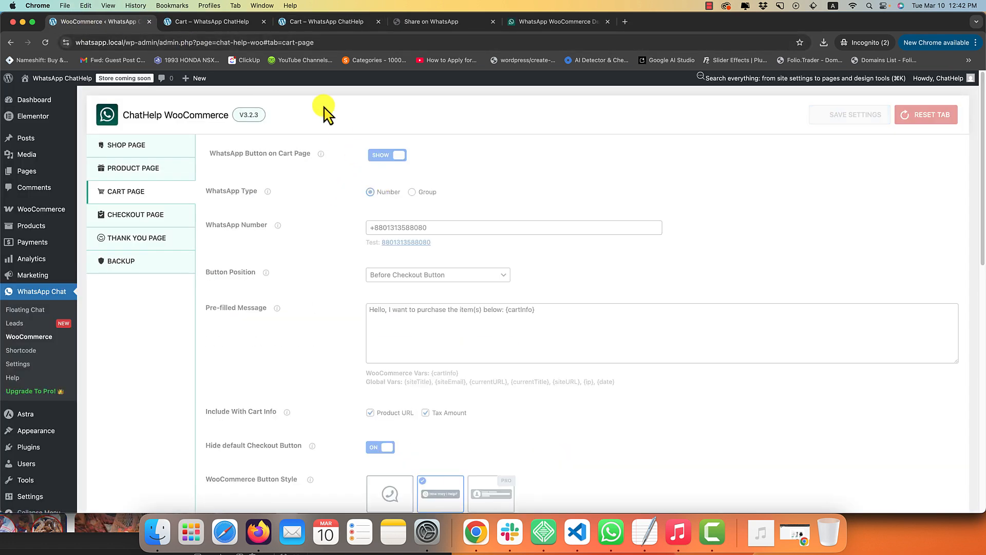
- Test the order button on the reloaded cart page by opening its order message in the WhatsApp app, and return to the cart page
{"action": "left_click", "coordinate": [222, 22]}
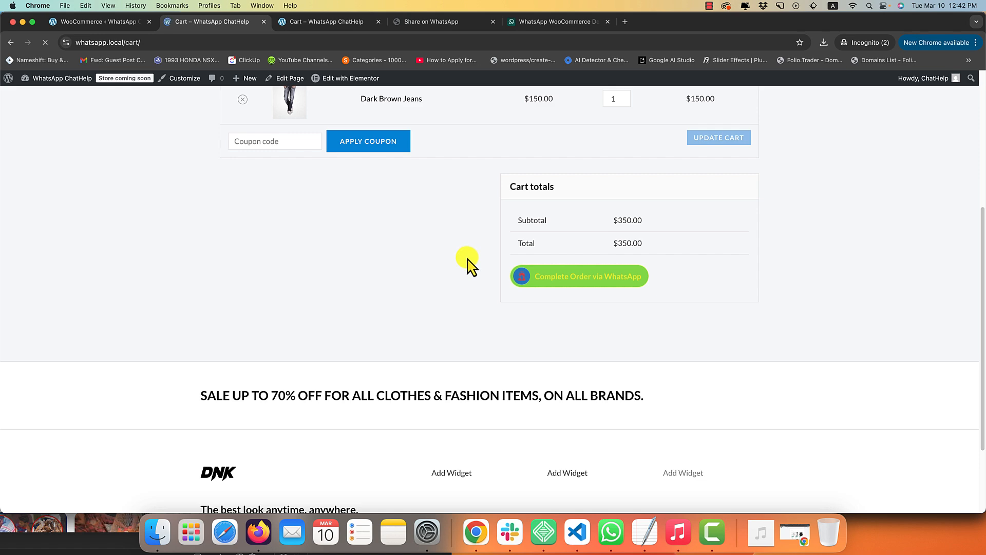
{"action": "left_click", "coordinate": [546, 271]}
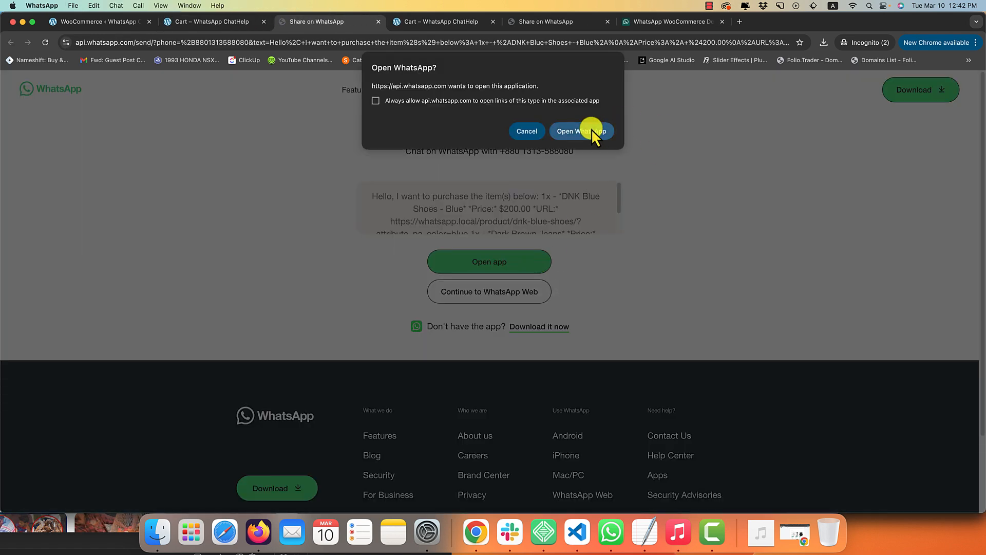
{"action": "left_click", "coordinate": [591, 129]}
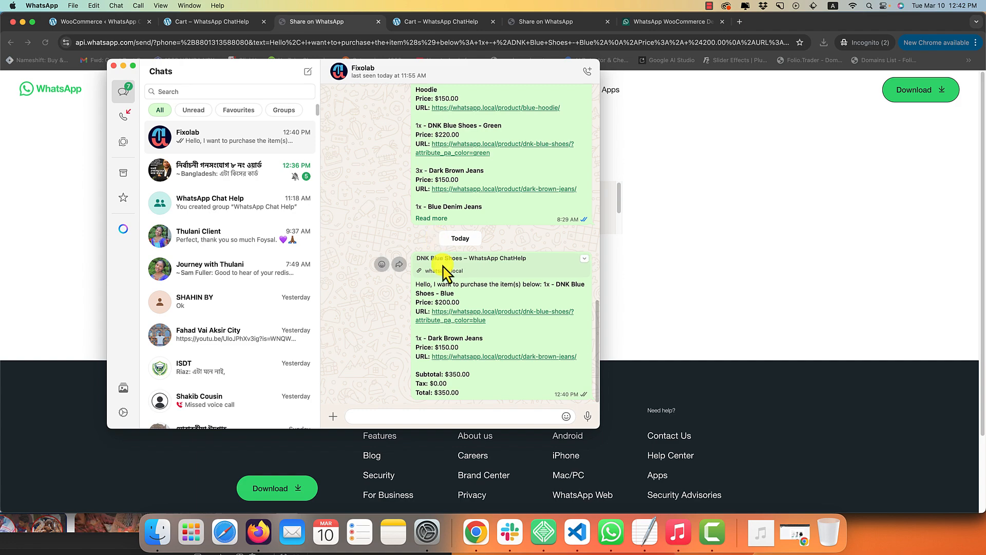
{"action": "key", "text": "Return"}
{"action": "left_click", "coordinate": [738, 252]}
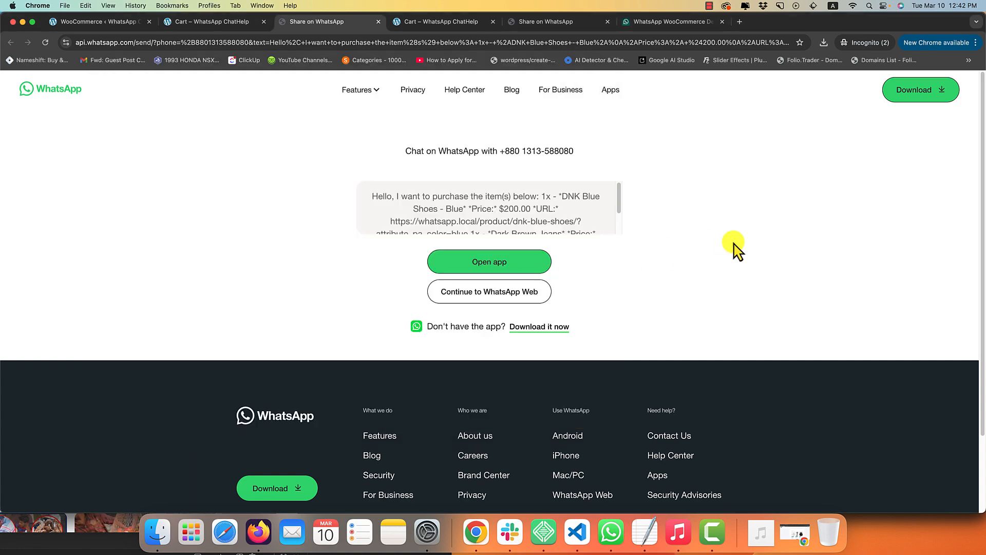
{"action": "left_click", "coordinate": [241, 21]}
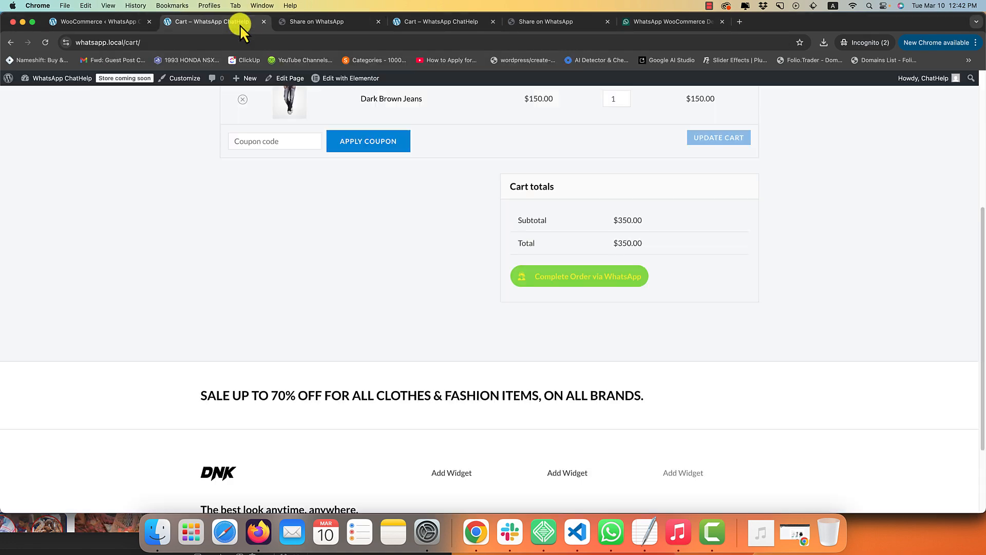